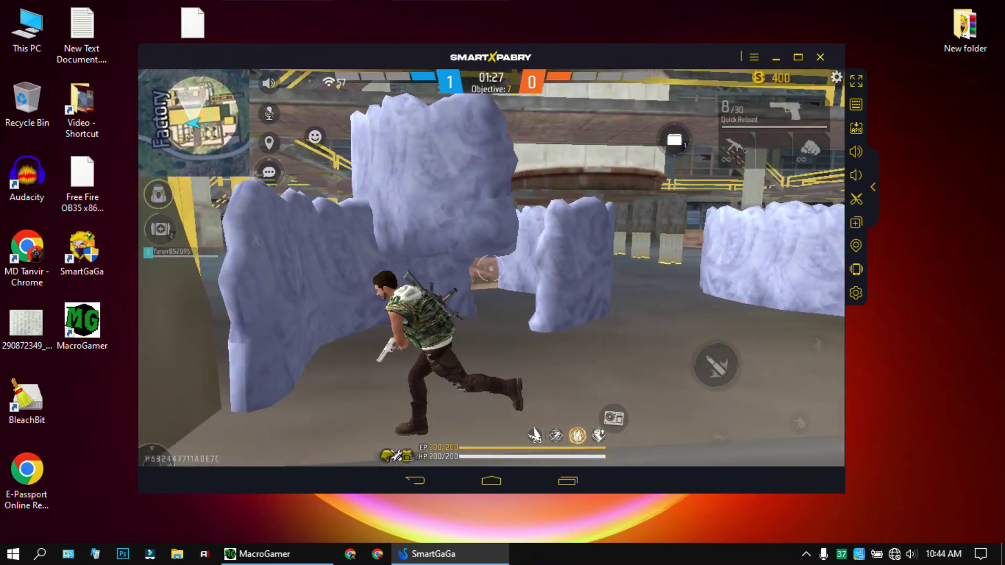
pyautogui.click(491, 268)
pyautogui.click(491, 268)
pyautogui.press('3')
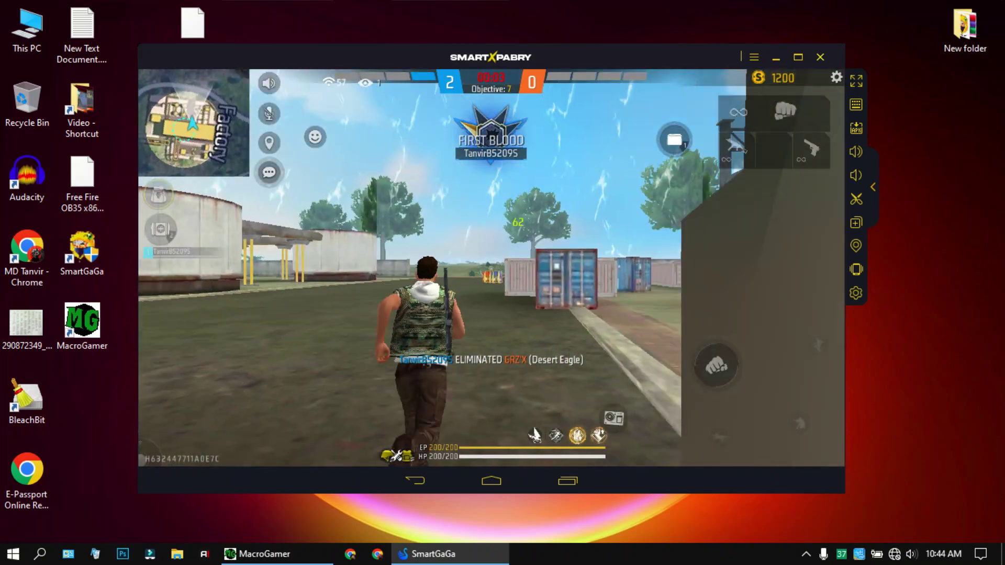
pyautogui.press('3')
pyautogui.press('w')
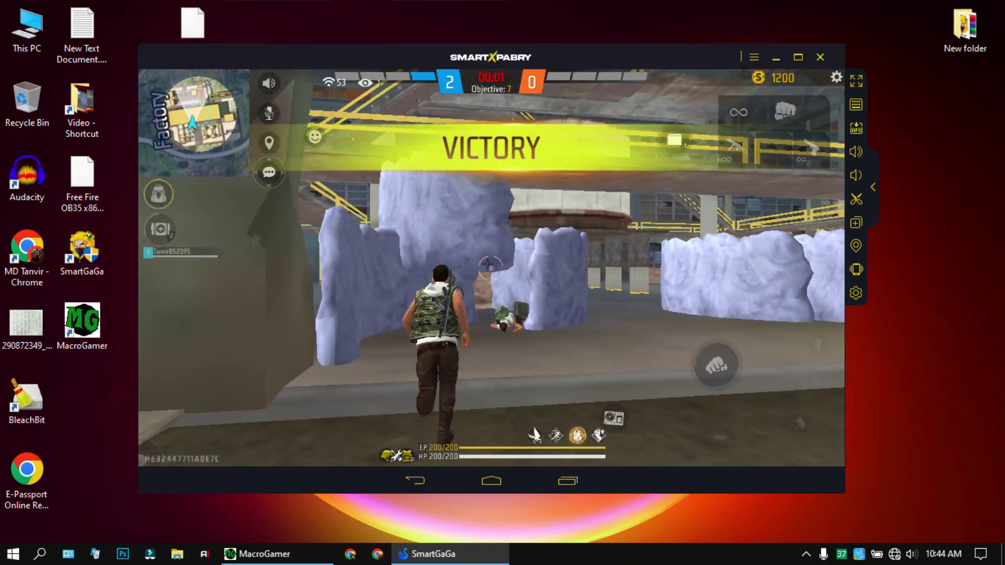
pyautogui.press('3')
pyautogui.press('w')
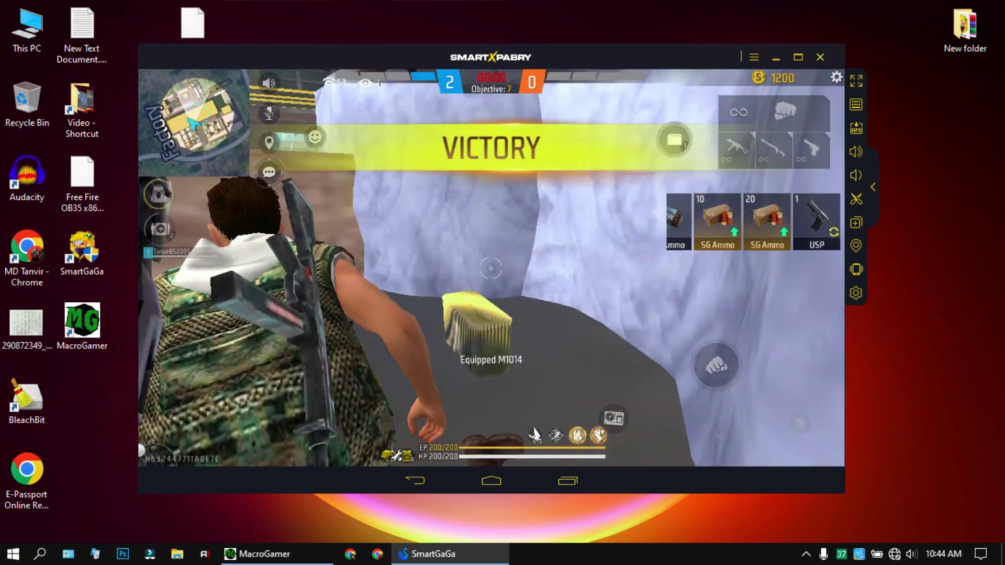
pyautogui.press('f')
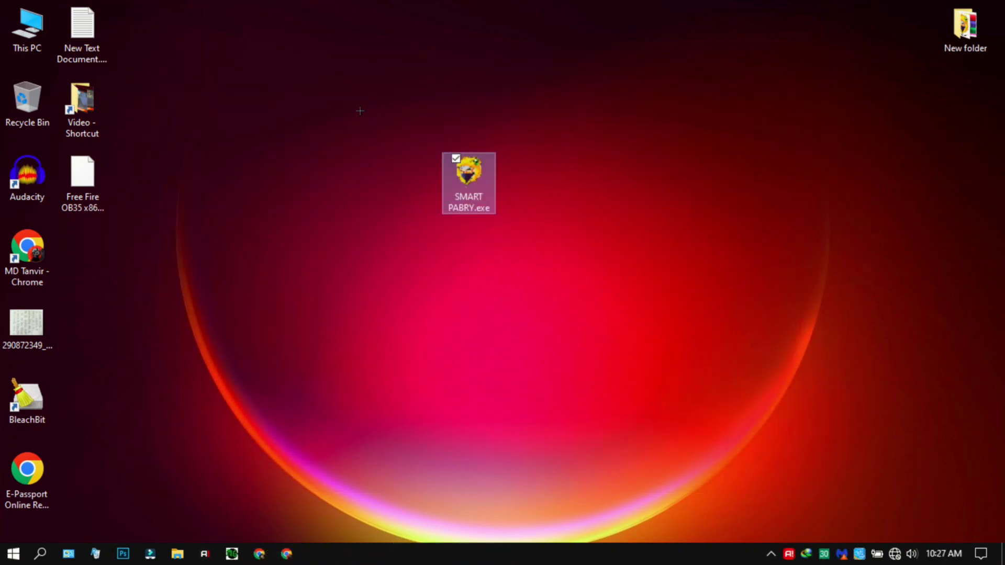
# Step: Check the file size of SMART PABRY.exe on the desktop in its properties
pyautogui.rightClick(473, 208)
pyautogui.click(516, 532)
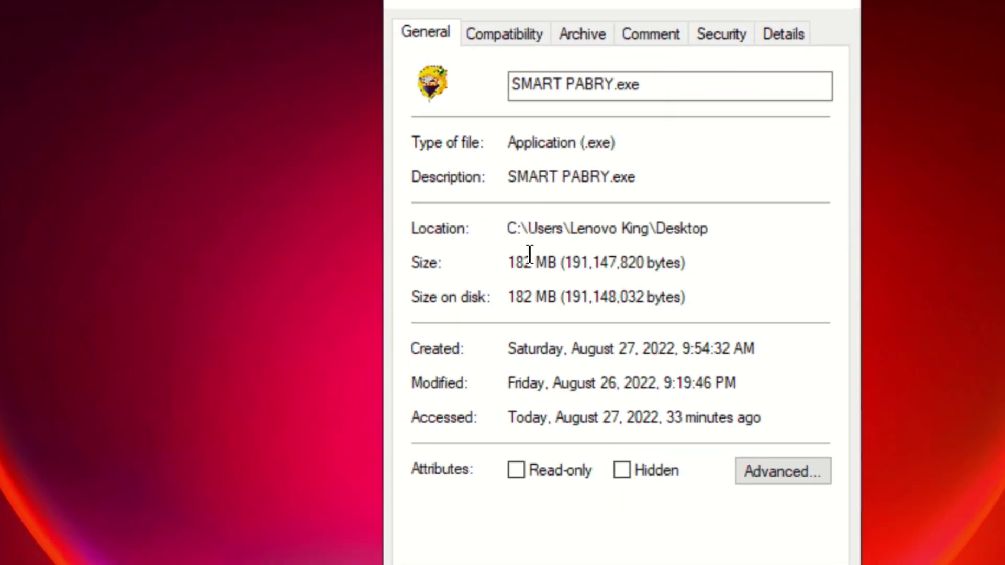
pyautogui.doubleClick(523, 262)
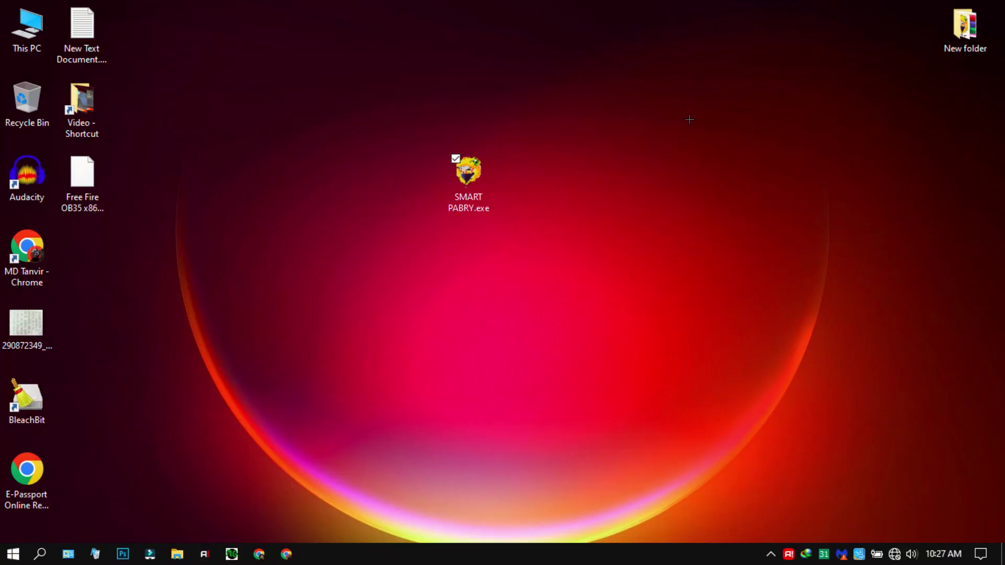
pyautogui.rightClick(688, 131)
pyautogui.click(701, 169)
# Step: Run the SMART PABRY.exe installer and install the emulator to the F:\ drive
pyautogui.doubleClick(467, 172)
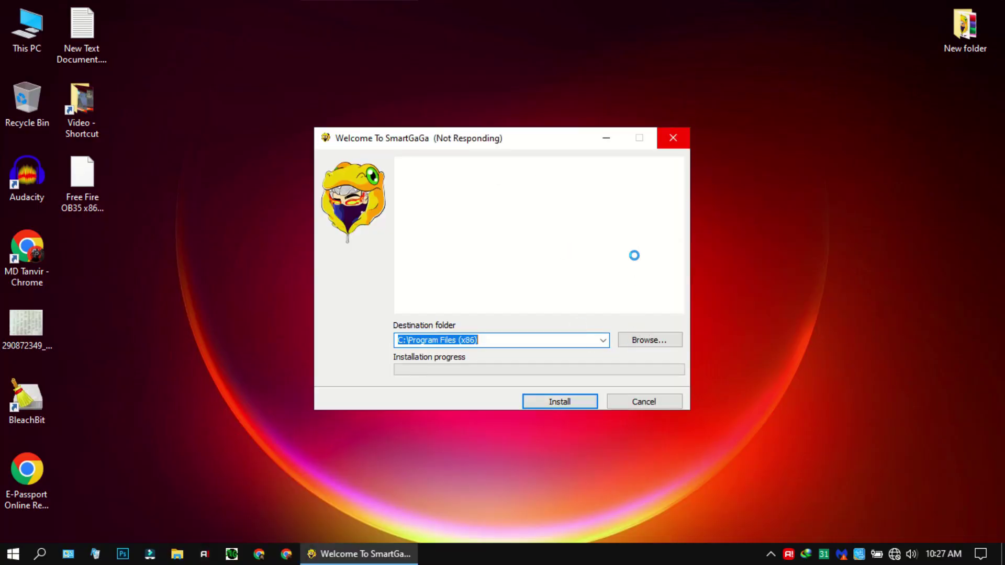
pyautogui.moveTo(423, 132)
pyautogui.mouseDown()
pyautogui.moveTo(408, 141)
pyautogui.moveTo(418, 128)
pyautogui.mouseUp()
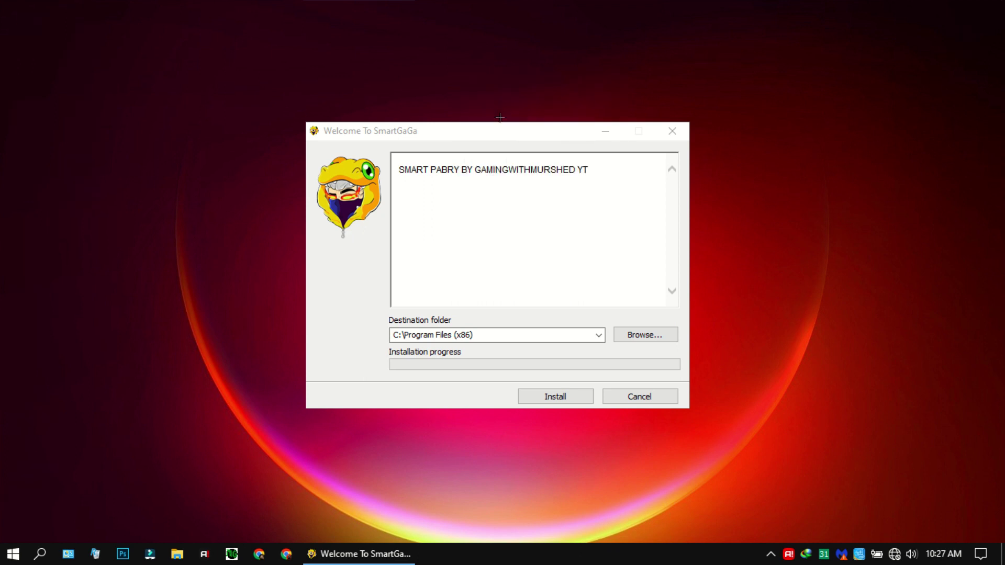
pyautogui.click(633, 333)
pyautogui.doubleClick(415, 256)
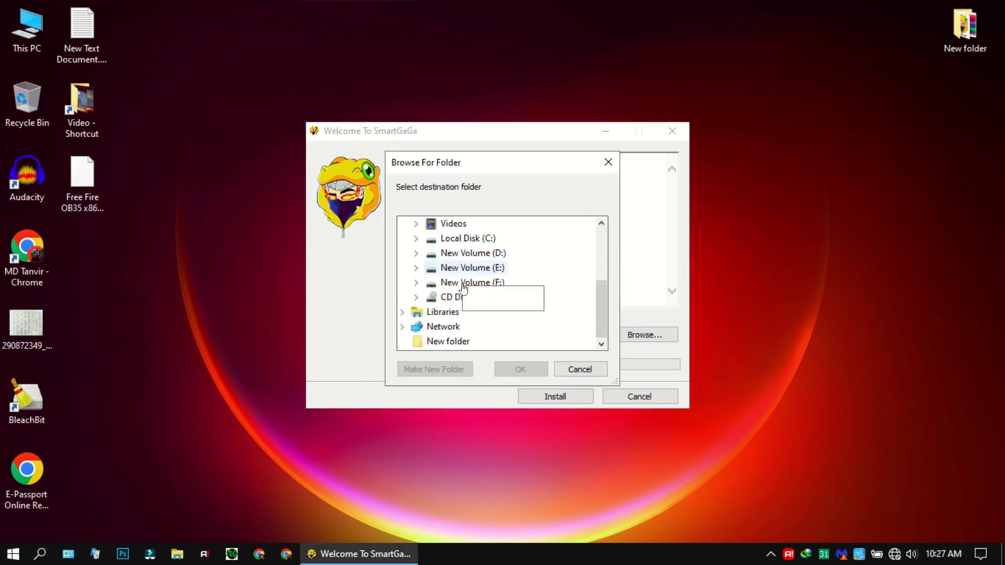
pyautogui.click(467, 282)
pyautogui.click(509, 369)
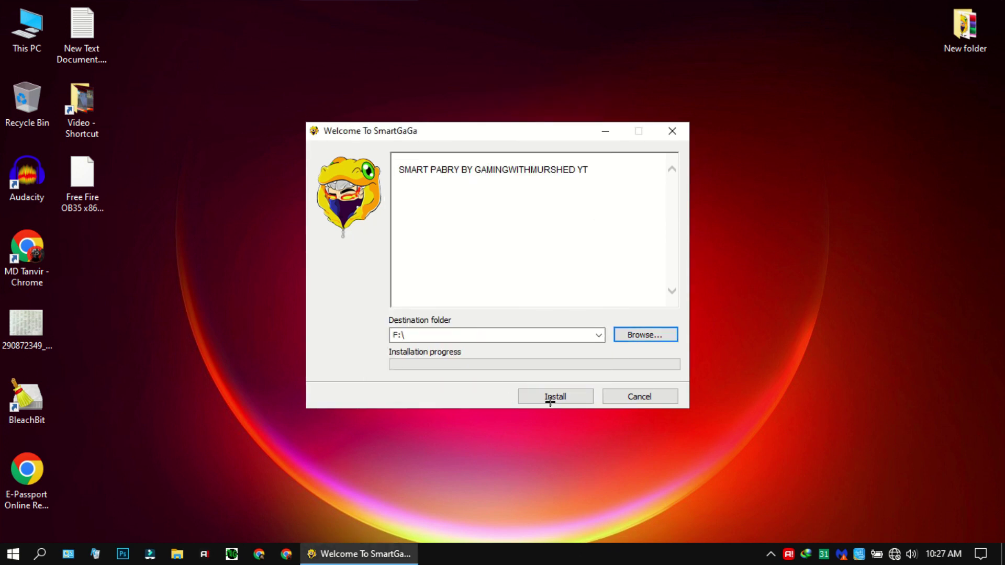
pyautogui.click(534, 395)
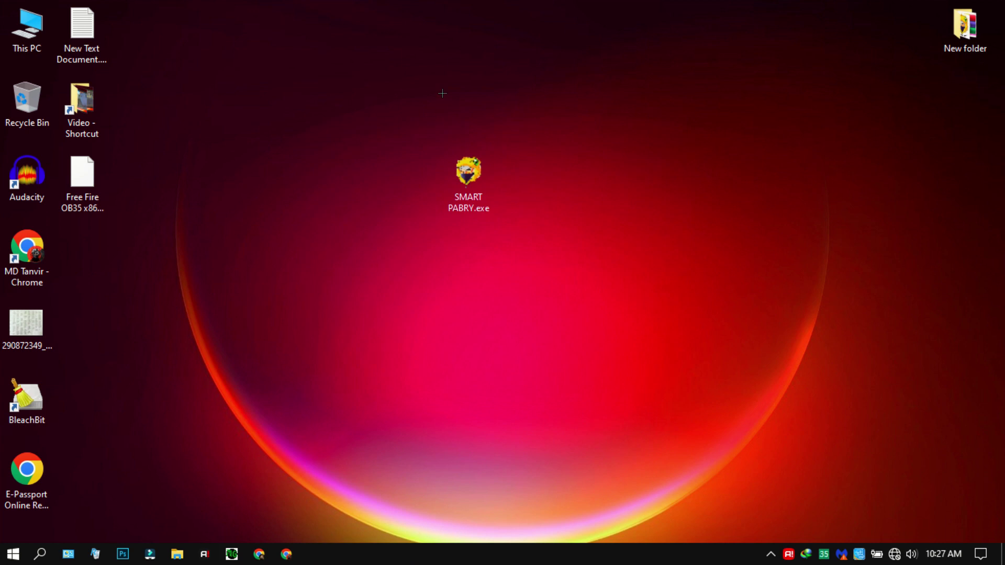
# Step: Open the folder F:\SMART PABRY\ProjectTitan\Engine and find Launcher.exe in it
pyautogui.doubleClick(26, 26)
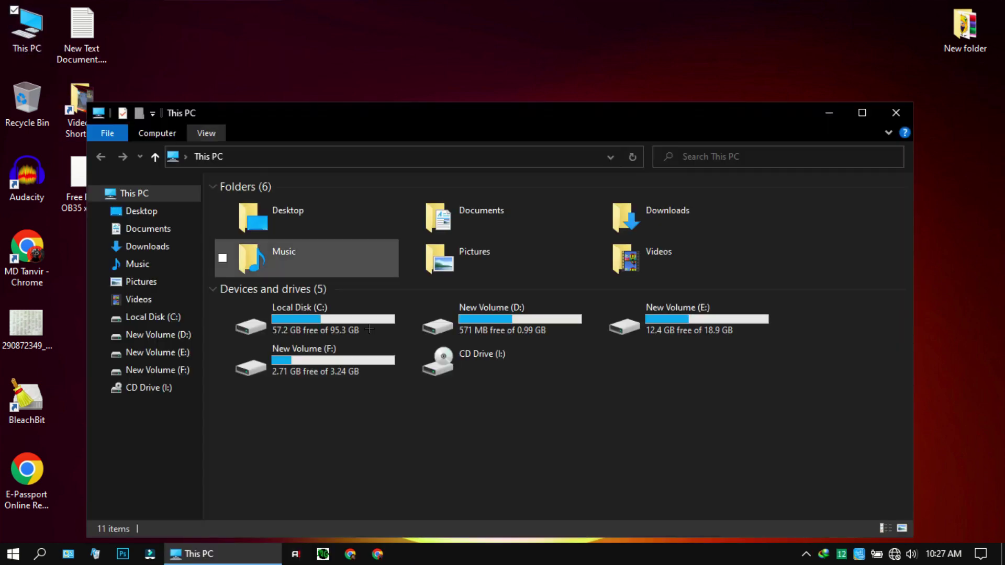
pyautogui.doubleClick(346, 369)
pyautogui.doubleClick(285, 203)
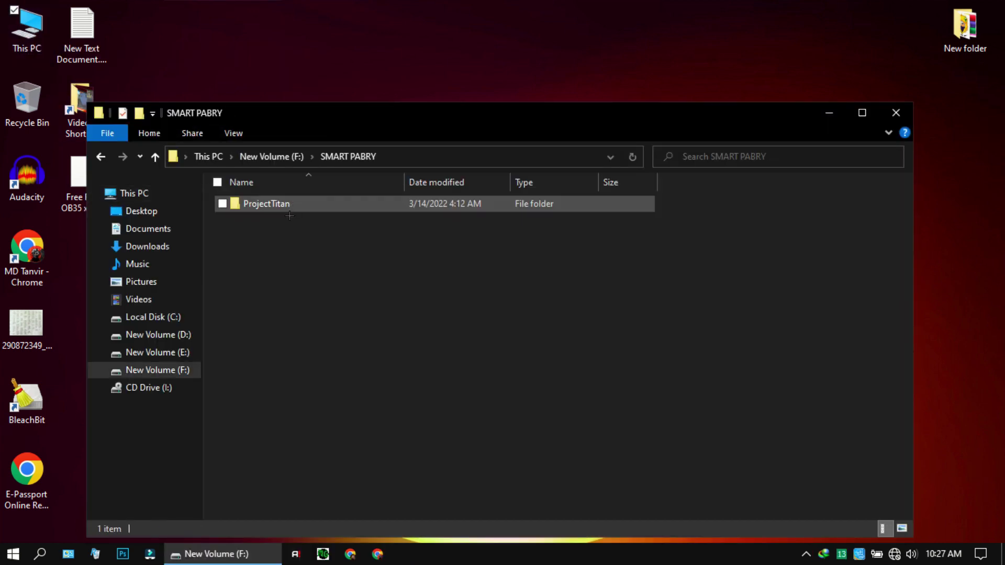
pyautogui.doubleClick(285, 202)
pyautogui.doubleClick(286, 217)
pyautogui.scroll(-8, 289, 274)
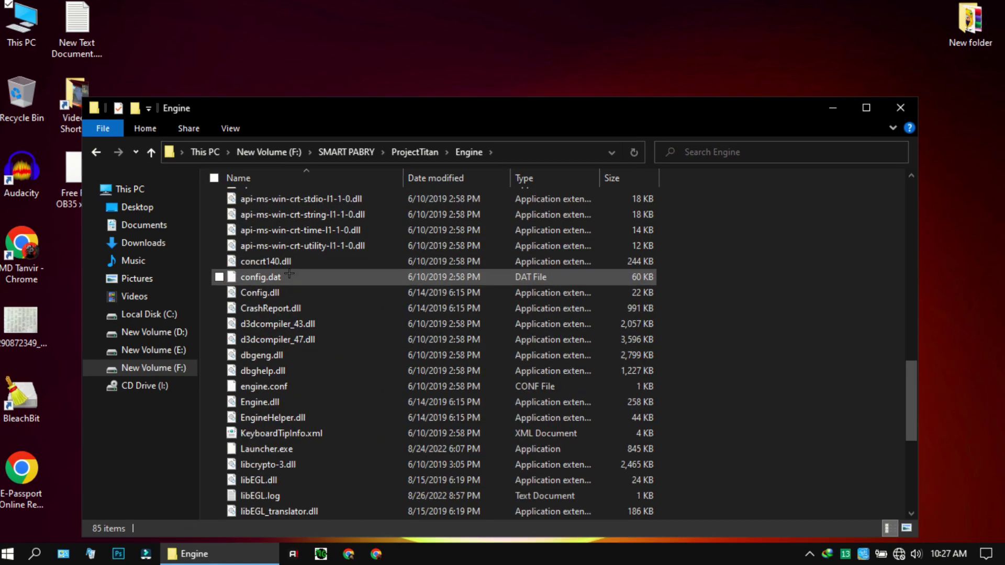
pyautogui.scroll(-6, 289, 274)
pyautogui.scroll(2, 261, 274)
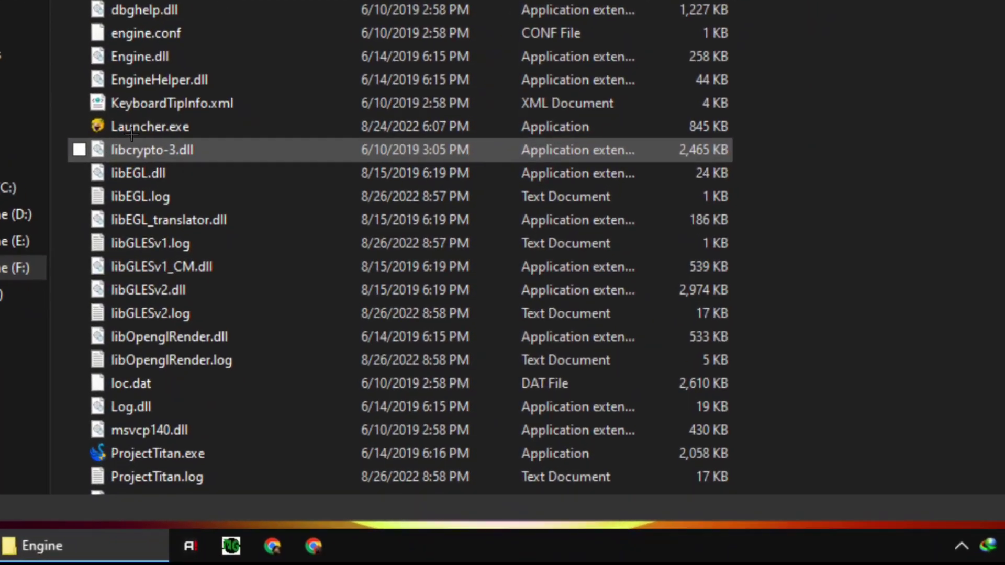
# Step: Create a desktop shortcut for Launcher.exe and leave the Engine folder
pyautogui.click(257, 273)
pyautogui.rightClick(125, 116)
pyautogui.moveTo(194, 309)
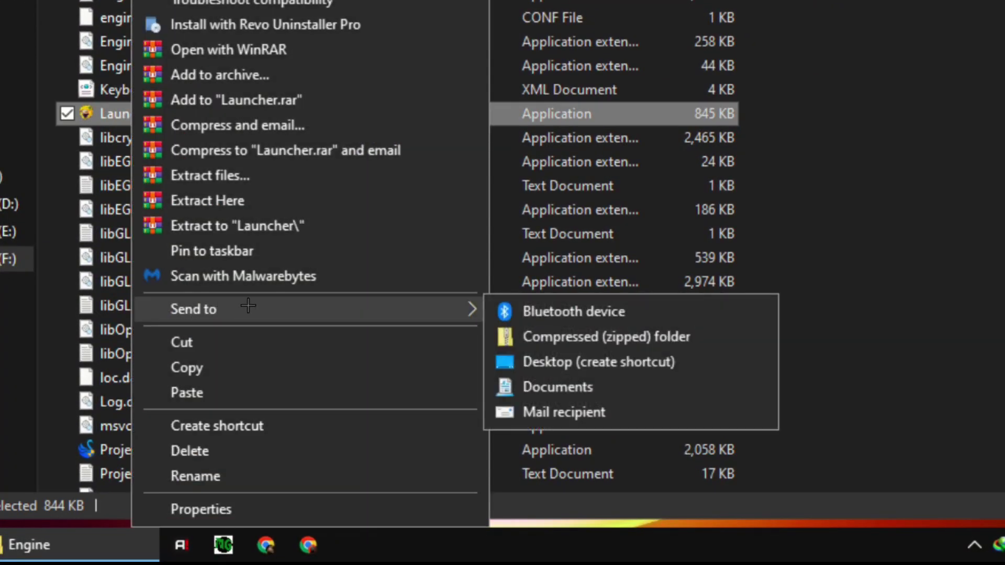
pyautogui.click(547, 401)
pyautogui.click(972, 23)
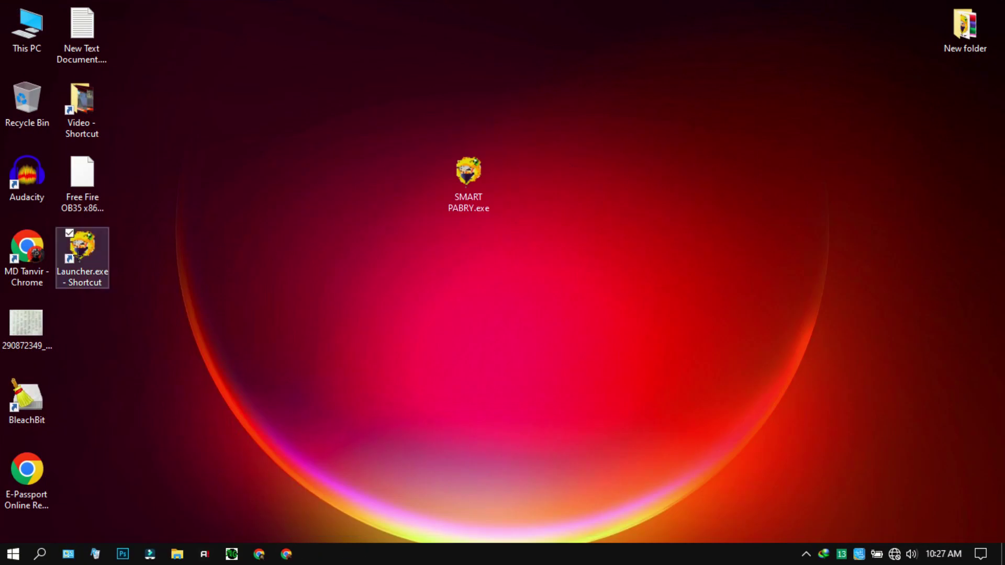
# Step: Rename the Launcher.exe desktop shortcut as SmartGaGa
pyautogui.rightClick(78, 255)
pyautogui.click(128, 505)
pyautogui.write('SmartGaGa')
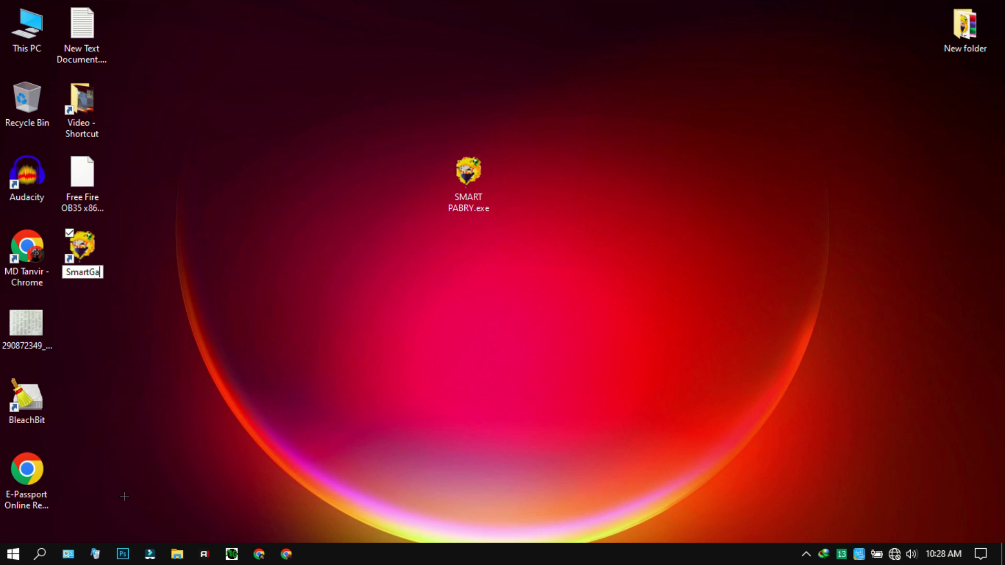
pyautogui.press('Return')
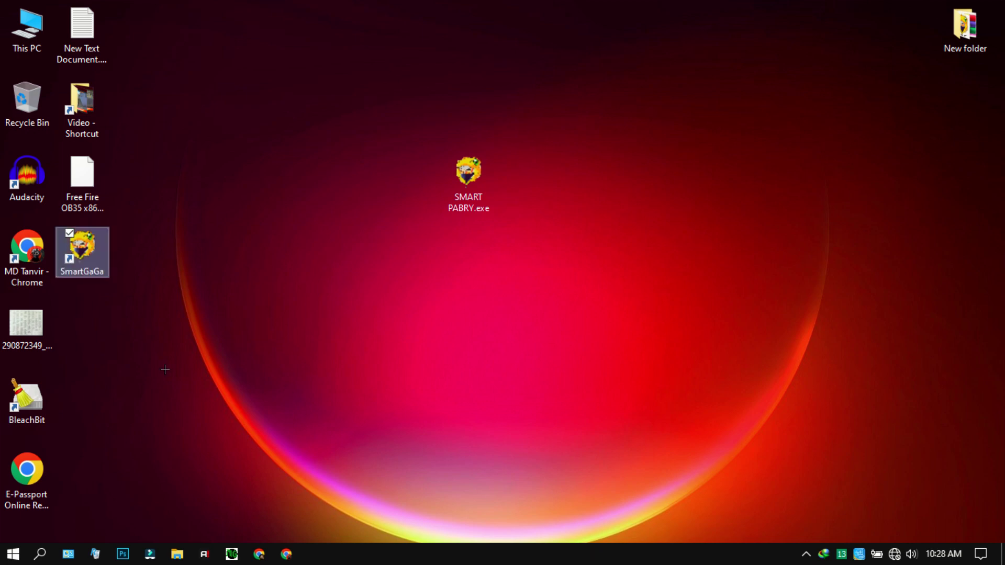
# Step: Set the SmartGaGa shortcut to run maximized and enable running as administrator in its advanced properties
pyautogui.rightClick(78, 251)
pyautogui.click(118, 527)
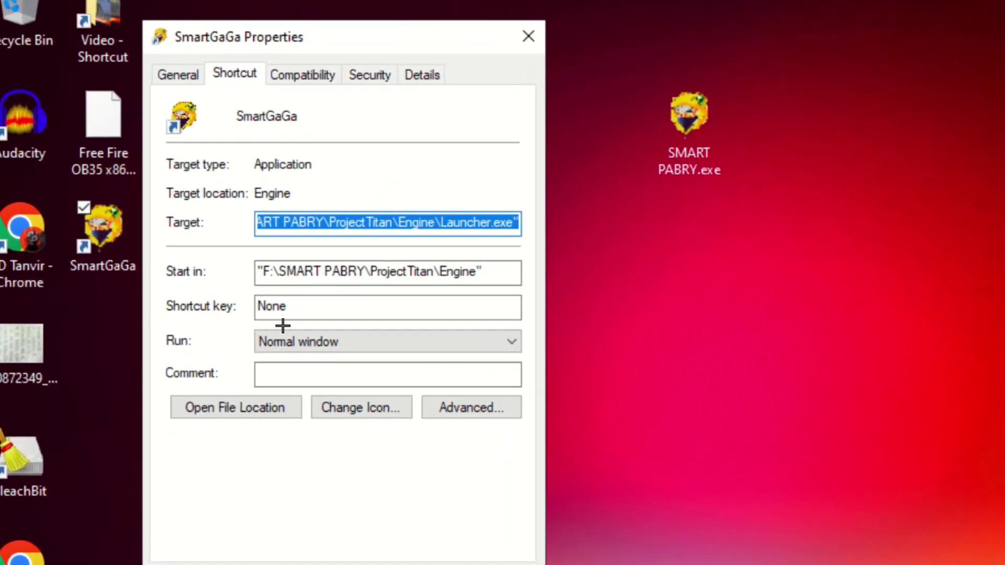
pyautogui.click(180, 361)
pyautogui.click(323, 387)
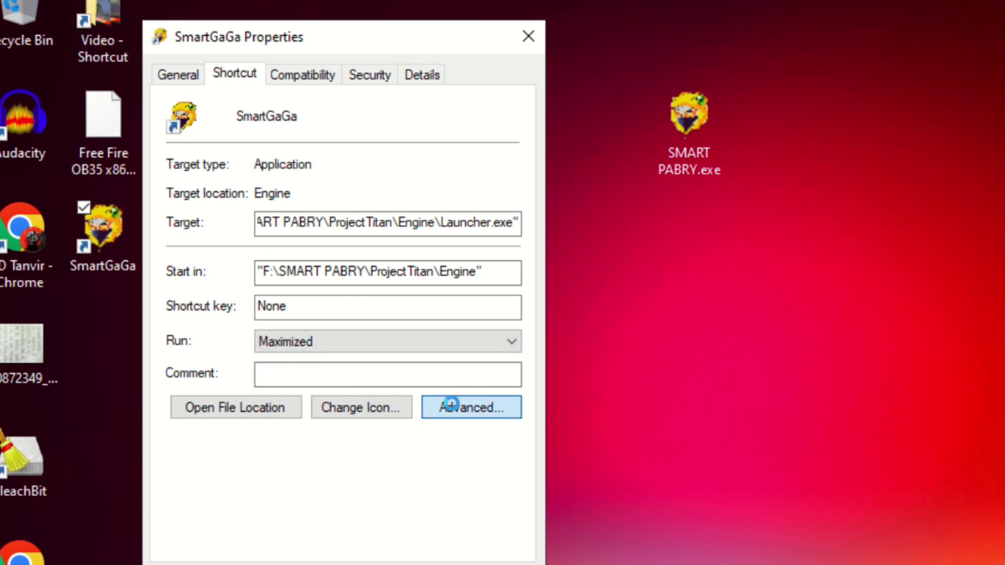
pyautogui.click(448, 406)
pyautogui.click(198, 188)
pyautogui.click(446, 372)
# Step: Enable Windows 8 compatibility mode and running as an administrator for the SmartGaGa shortcut, and save its properties
pyautogui.click(303, 74)
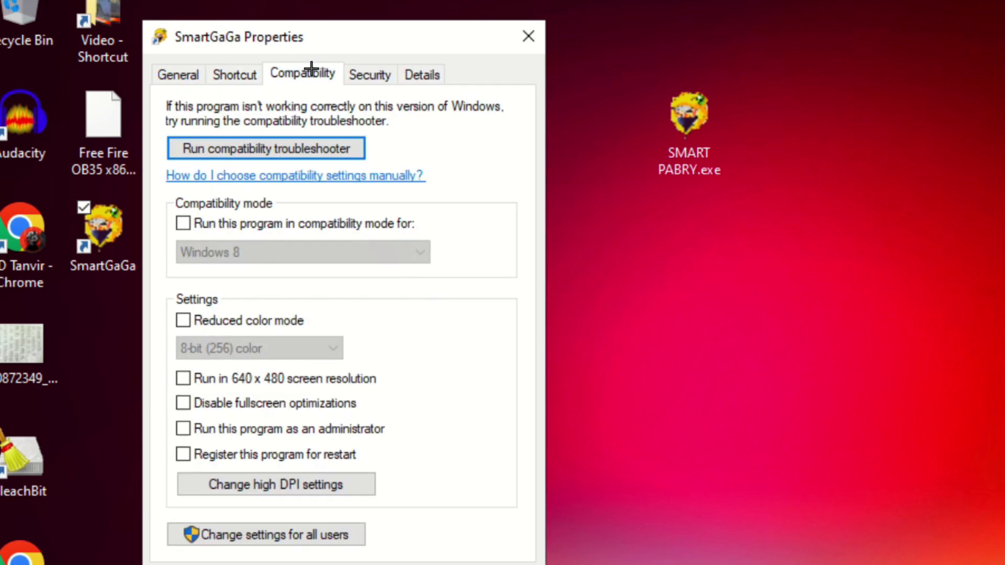
pyautogui.click(202, 224)
pyautogui.click(184, 429)
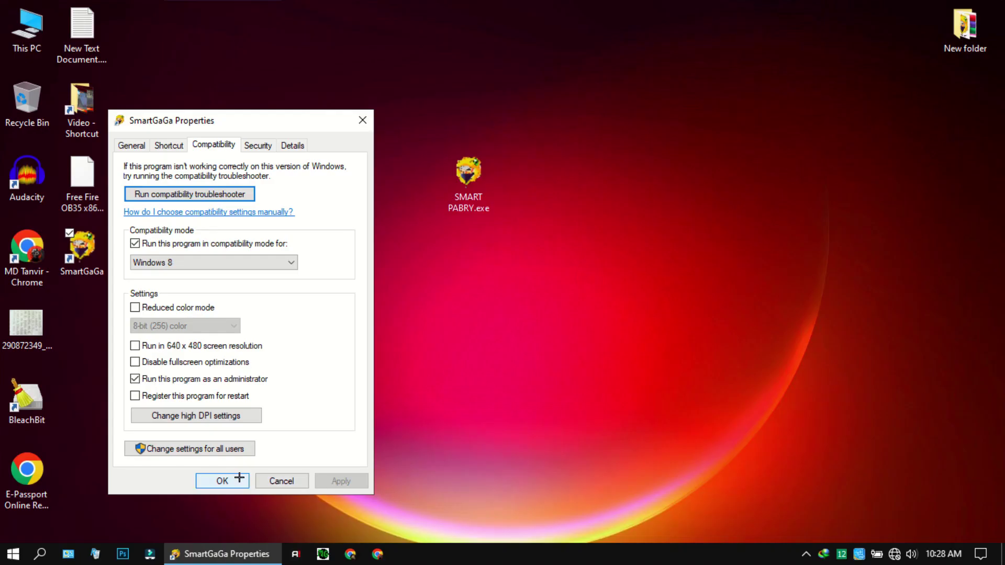
pyautogui.click(213, 478)
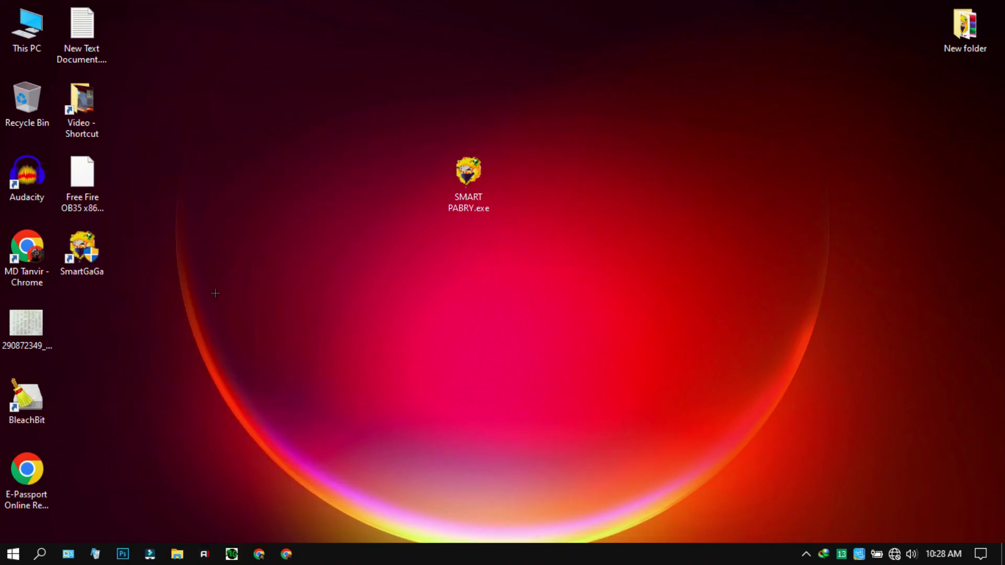
# Step: Add Launcher.exe from F:\SMART PABRY\ProjectTitan\Engine as a desktop app in the Windows graphics settings
pyautogui.press('super')
pyautogui.write('gra')
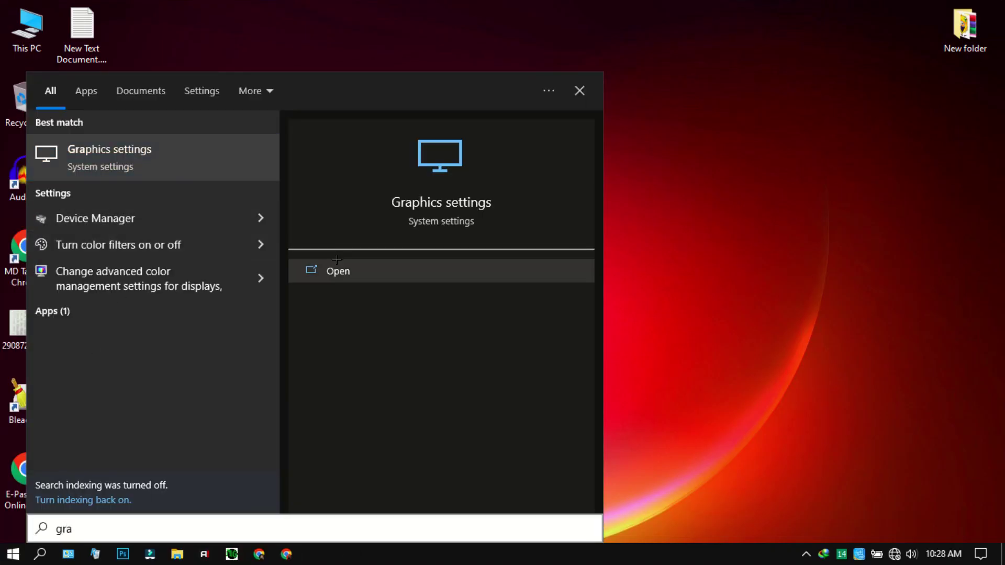
pyautogui.click(334, 269)
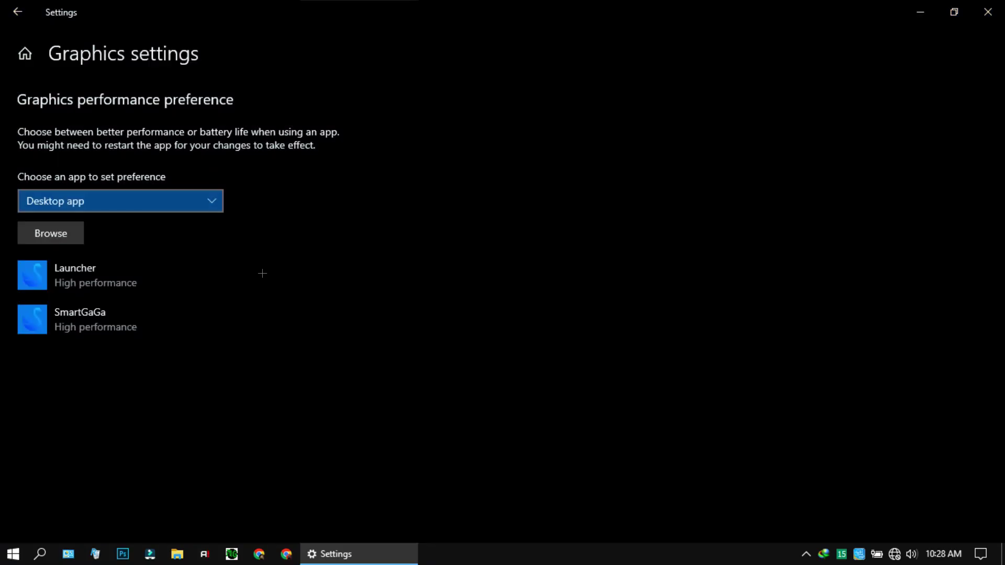
pyautogui.click(61, 234)
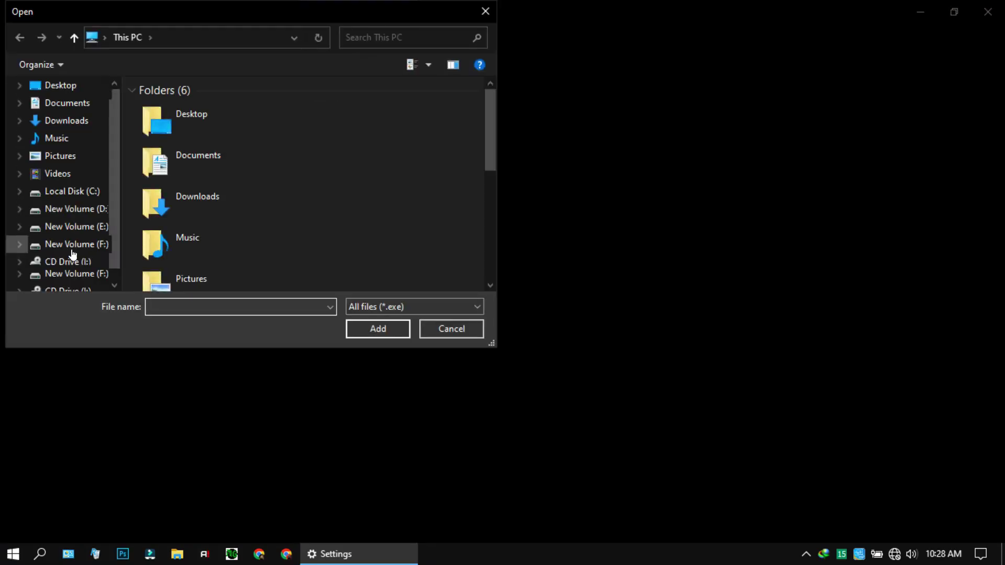
pyautogui.click(73, 244)
pyautogui.doubleClick(211, 107)
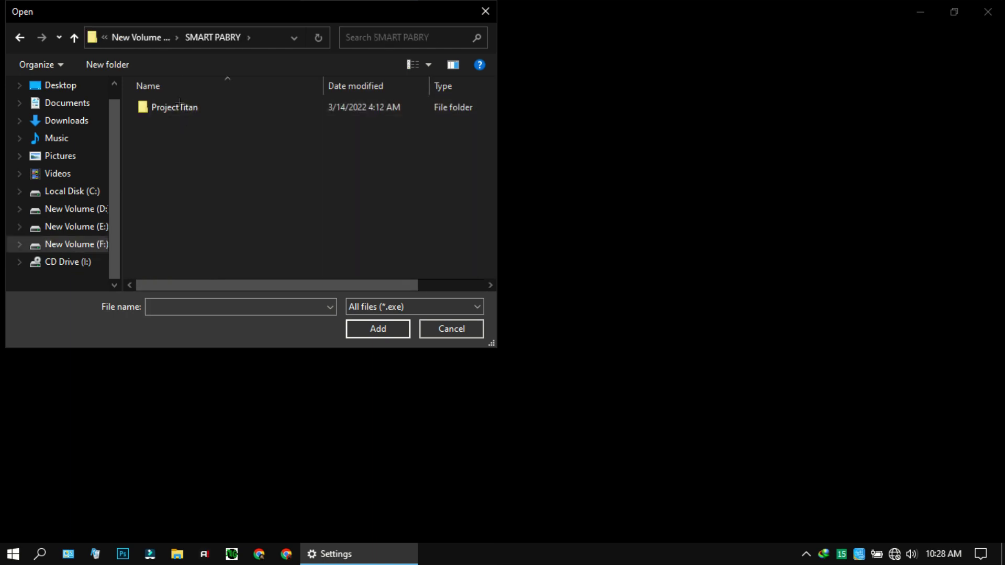
pyautogui.doubleClick(211, 106)
pyautogui.doubleClick(199, 122)
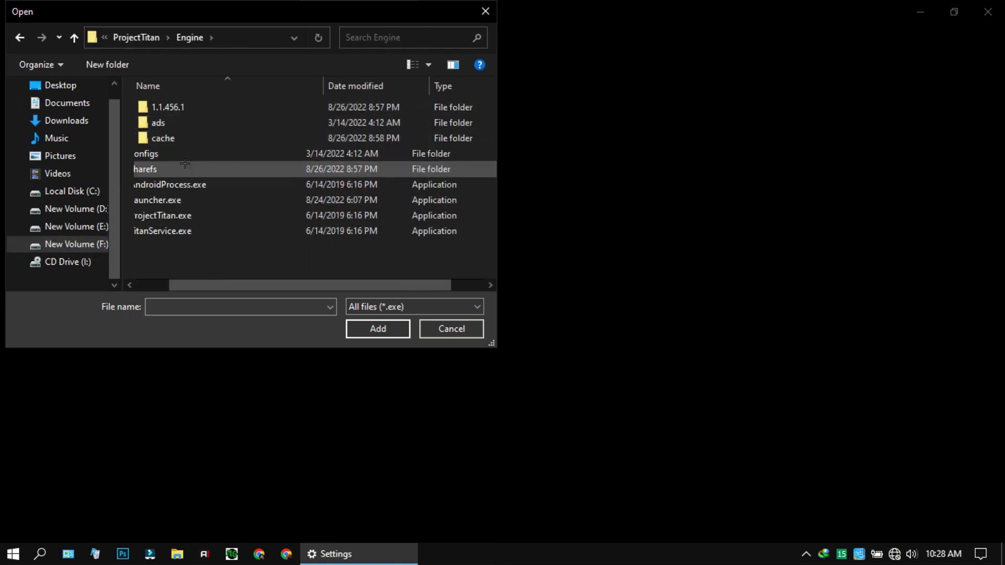
pyautogui.click(157, 200)
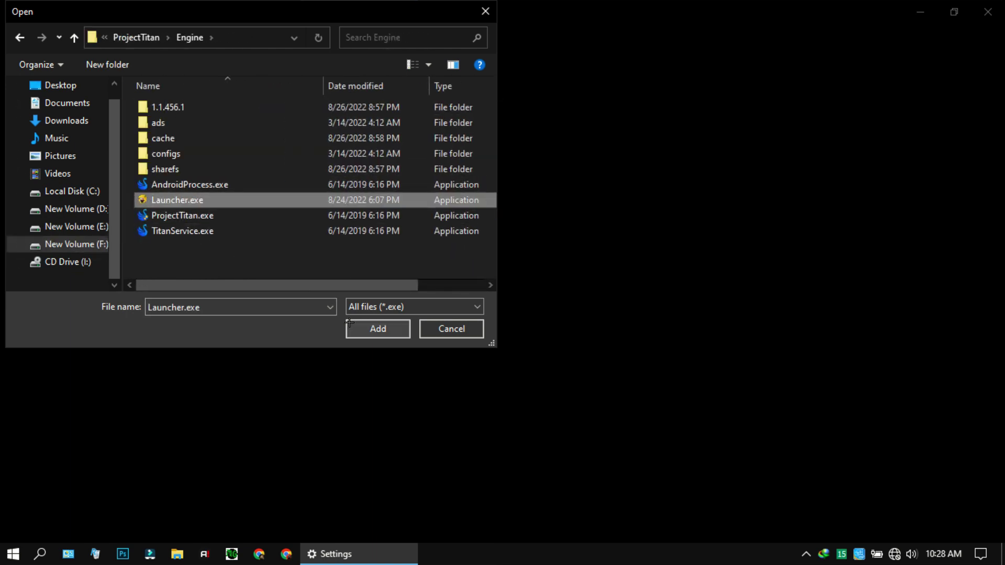
pyautogui.click(378, 329)
# Step: Set the graphics preference of the added Launcher.exe to High performance and close the settings
pyautogui.click(234, 422)
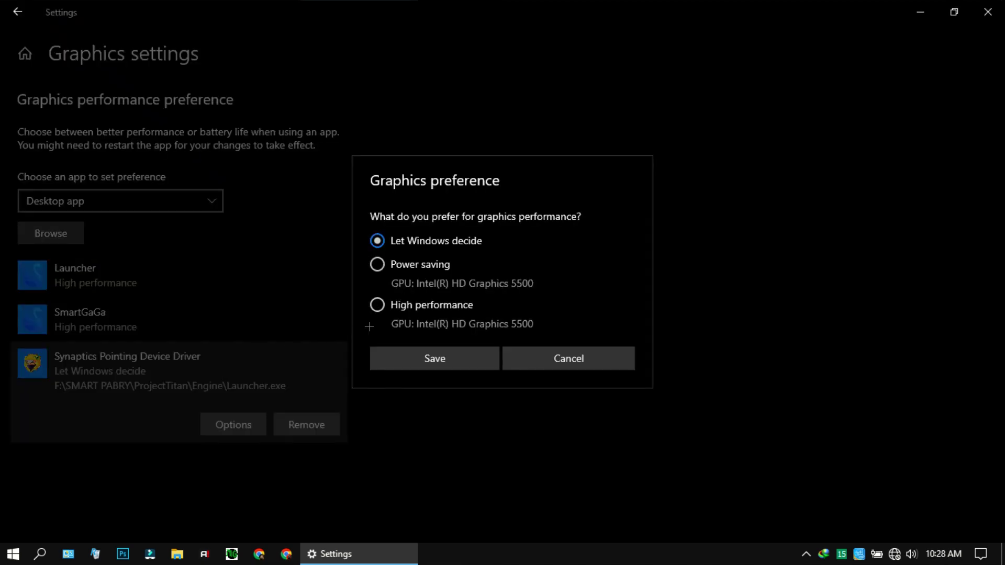
pyautogui.click(394, 304)
pyautogui.click(434, 358)
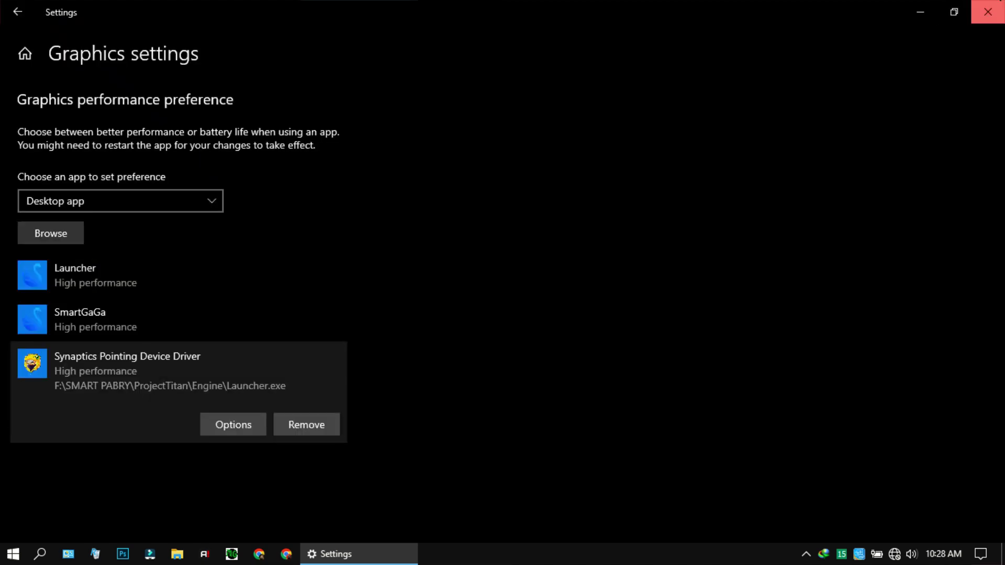
pyautogui.click(987, 11)
# Step: Launch the emulator from the SmartGaGa desktop shortcut and refresh the desktop
pyautogui.rightClick(434, 153)
pyautogui.click(455, 202)
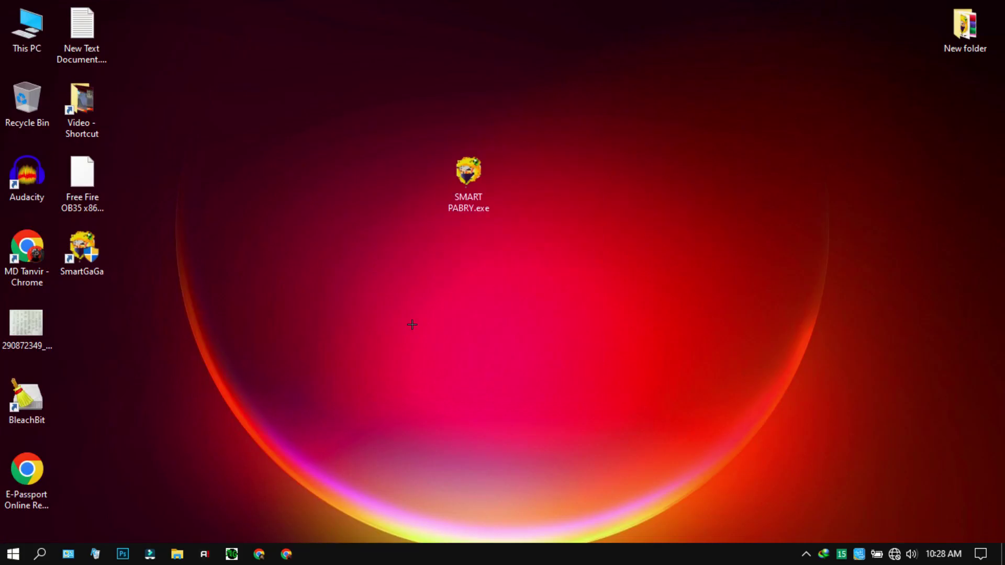
pyautogui.doubleClick(82, 246)
pyautogui.click(466, 383)
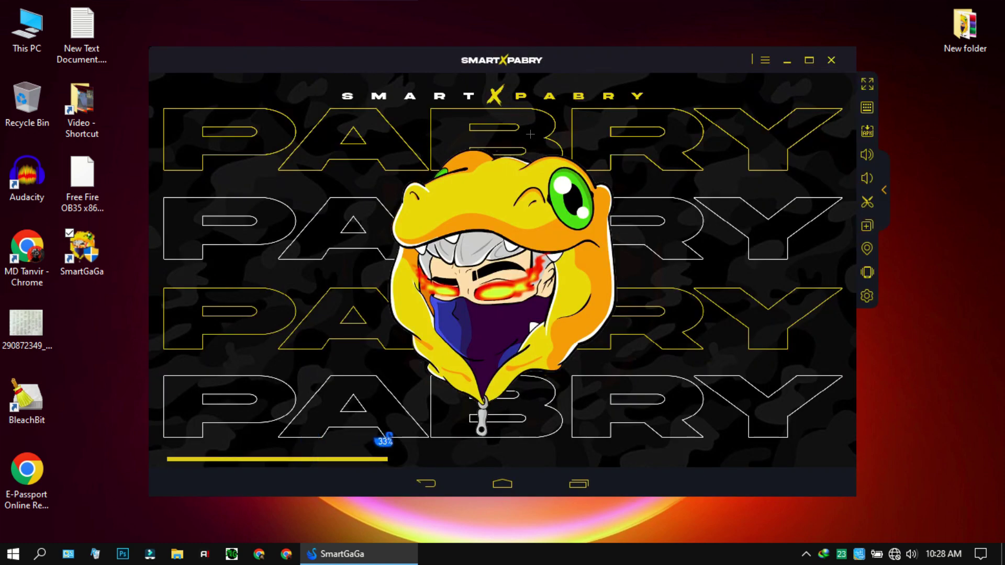
pyautogui.rightClick(989, 187)
pyautogui.click(960, 227)
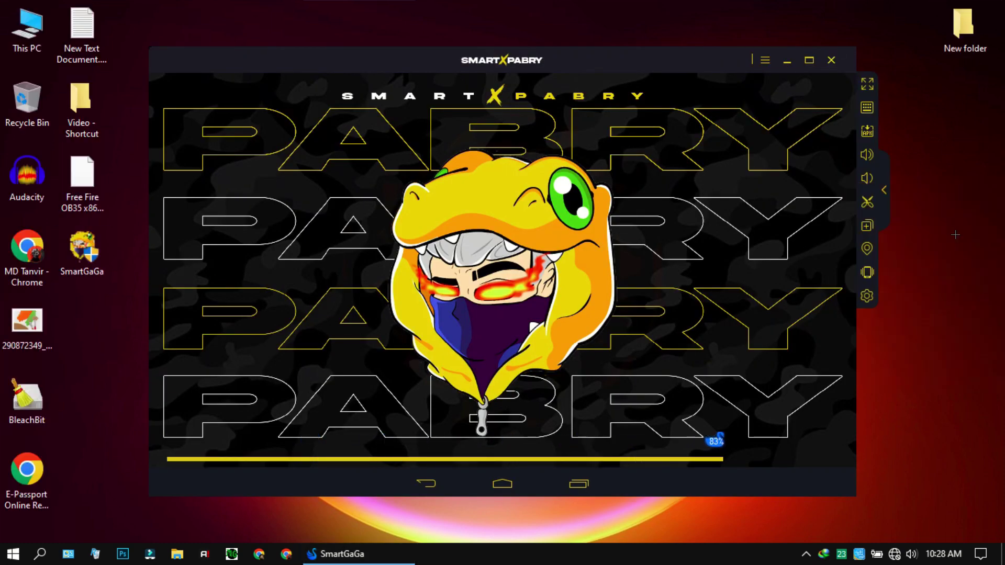
# Step: Allow SmartGaGa through the Windows Defender Firewall on both private and public networks
pyautogui.click(382, 345)
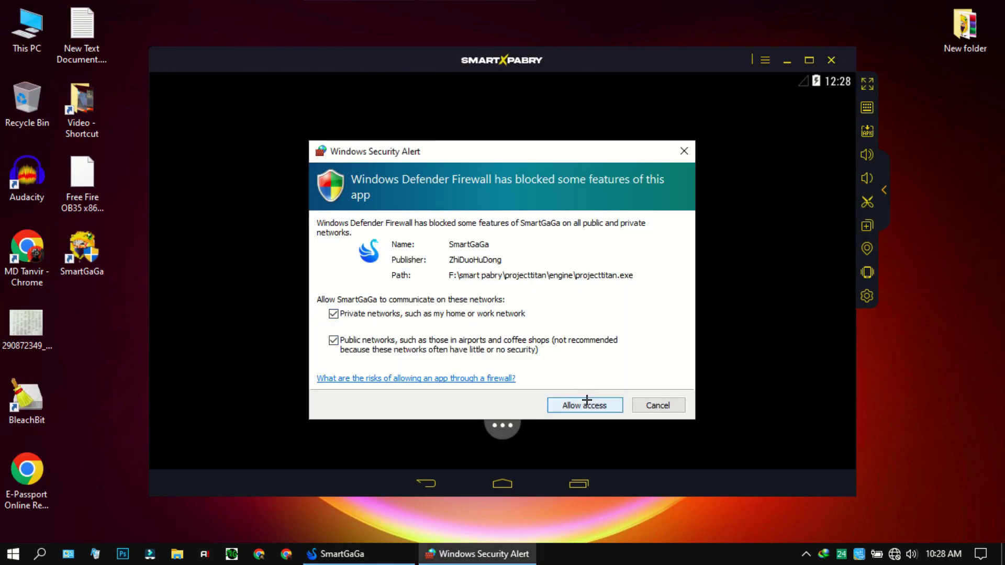
pyautogui.click(587, 405)
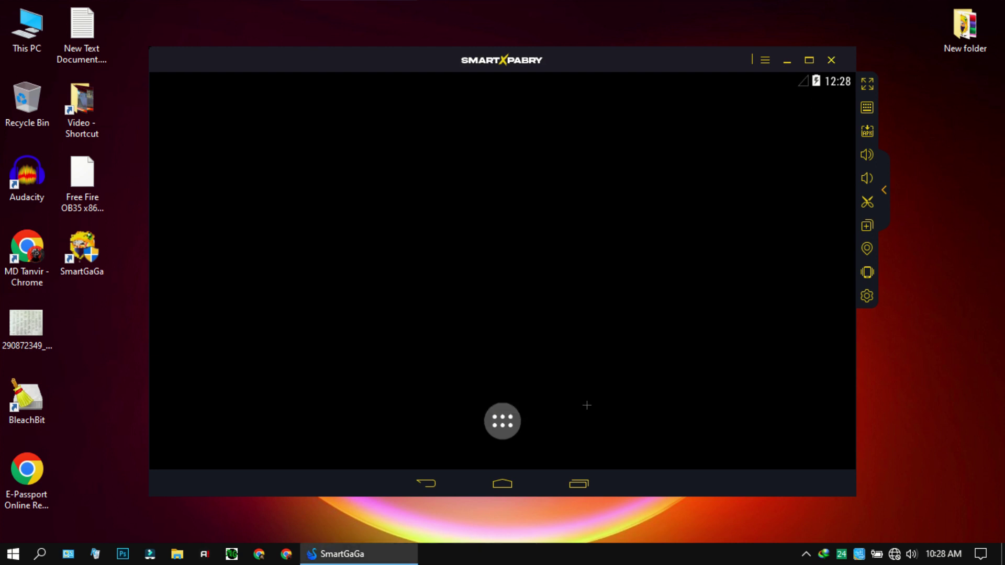
# Step: Examine the Android device details under About phone and the emulator's own About information
pyautogui.click(496, 405)
pyautogui.click(244, 140)
pyautogui.scroll(-10, 376, 338)
pyautogui.click(244, 454)
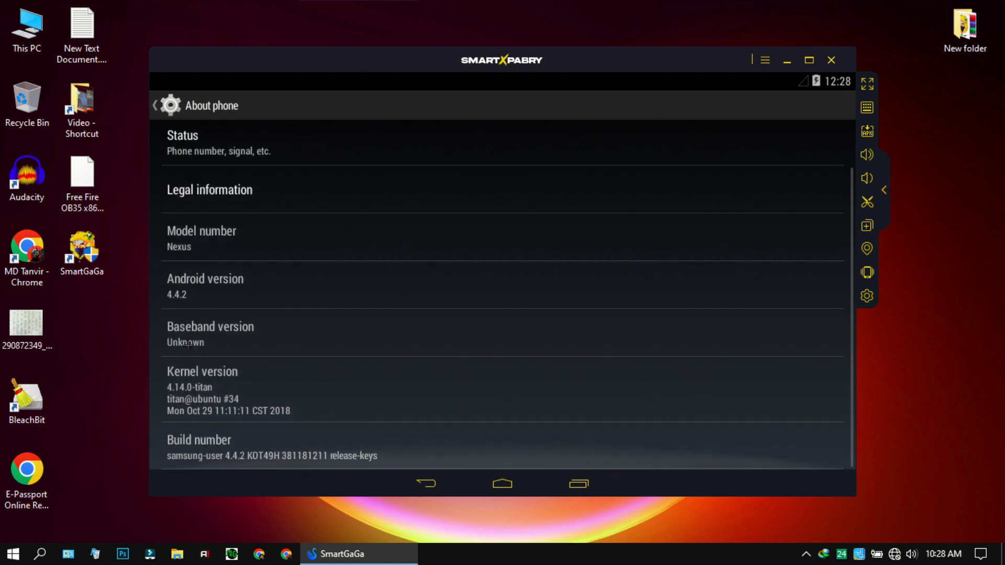
pyautogui.click(766, 60)
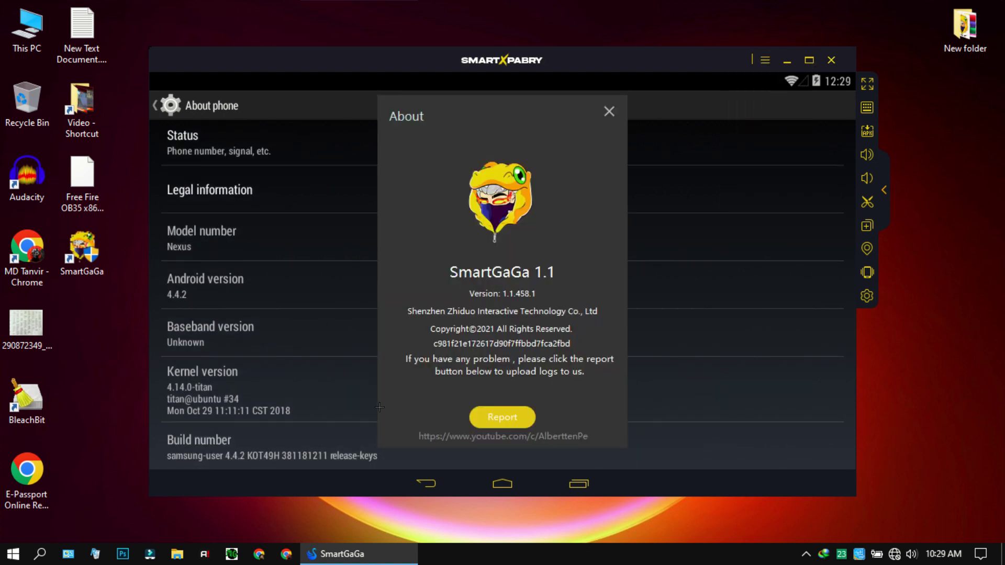
pyautogui.click(609, 110)
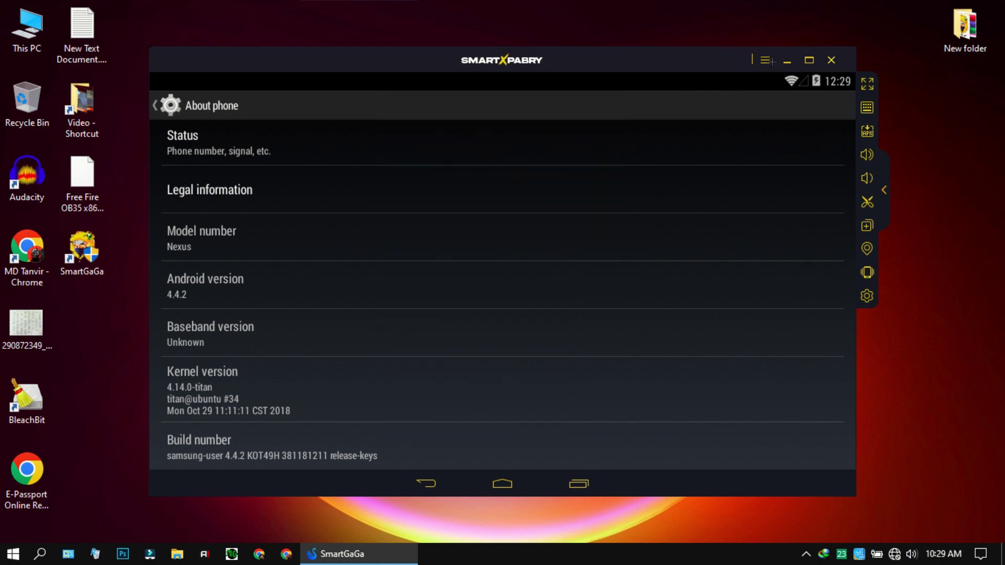
# Step: Review the emulator's Basic, Advanced and Games settings, and dismiss the Android Settings app from the recent apps
pyautogui.click(765, 61)
pyautogui.click(762, 155)
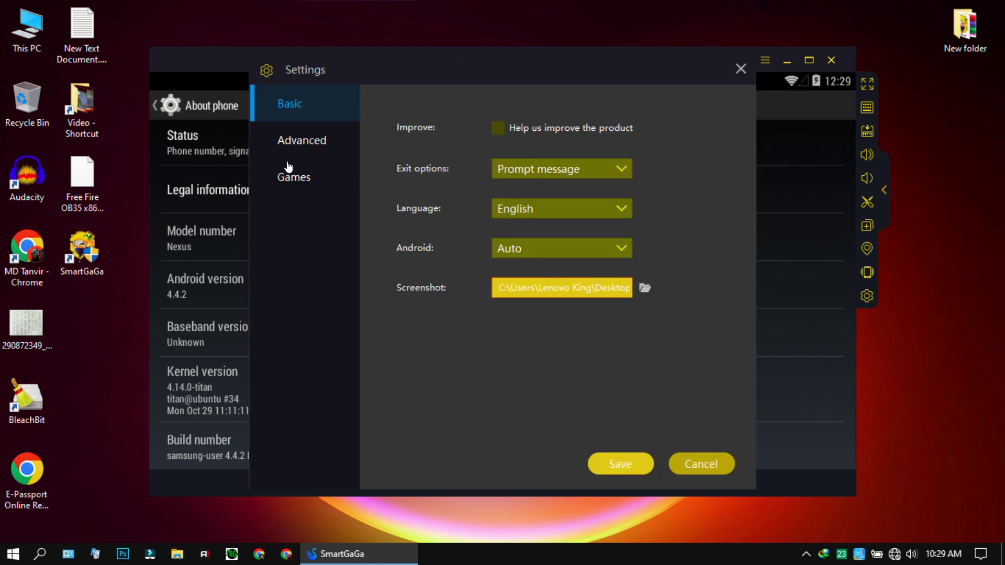
pyautogui.click(262, 141)
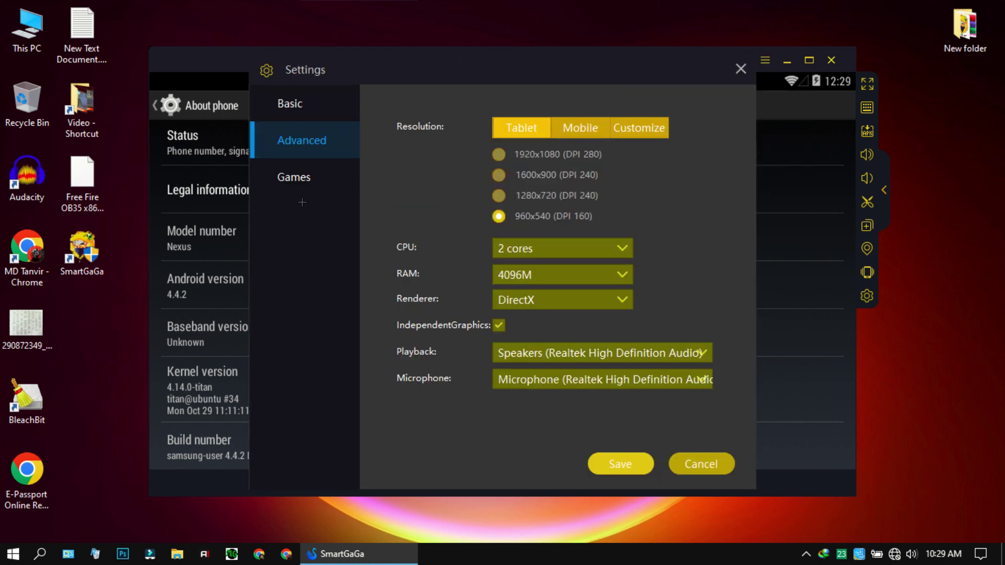
pyautogui.click(297, 178)
pyautogui.click(741, 69)
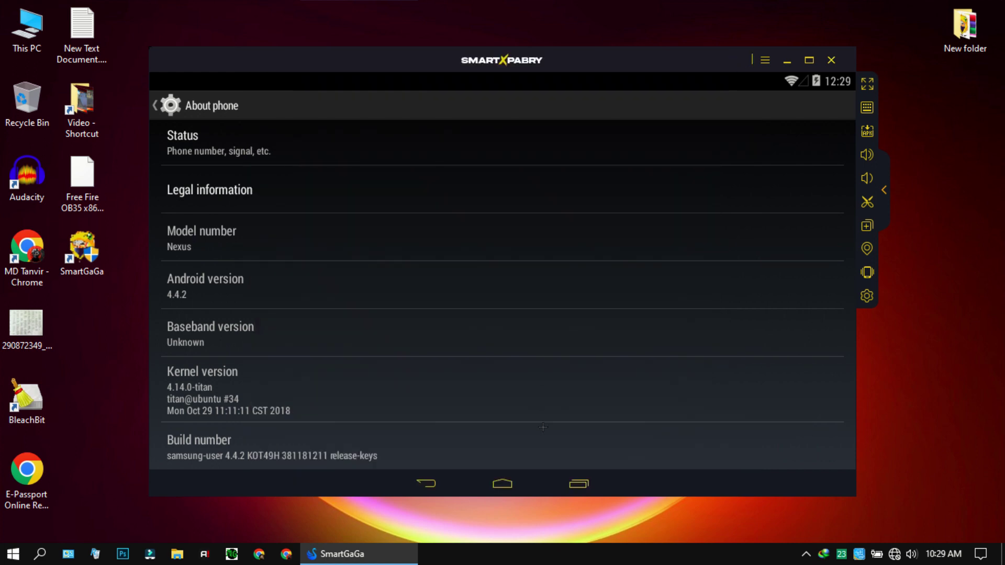
pyautogui.click(579, 488)
pyautogui.moveTo(753, 283); pyautogui.dragTo(733, 159)
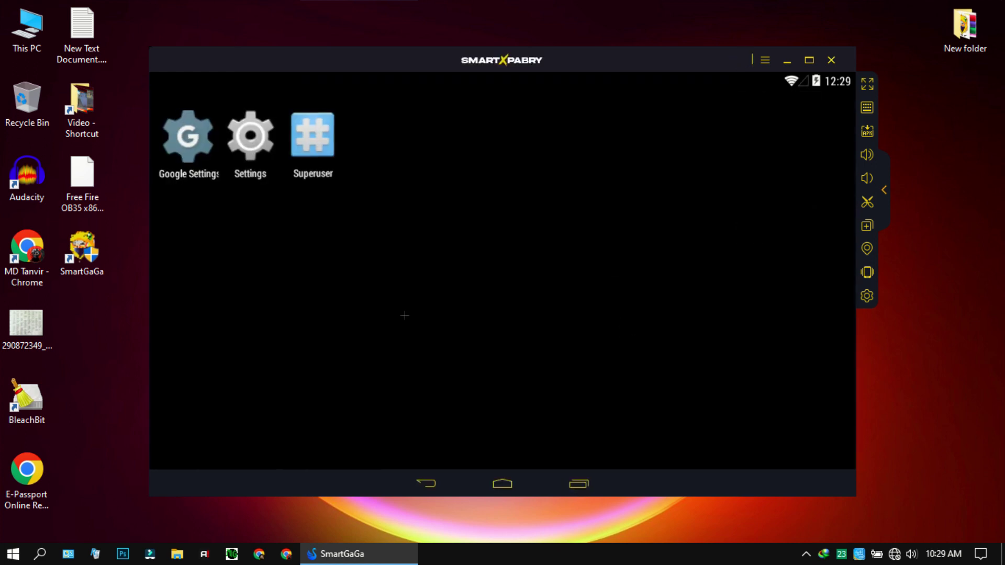
# Step: Check the properties of the Free Fire OB35 x86 Official.apk file on the desktop and install it in the emulator
pyautogui.rightClick(87, 173)
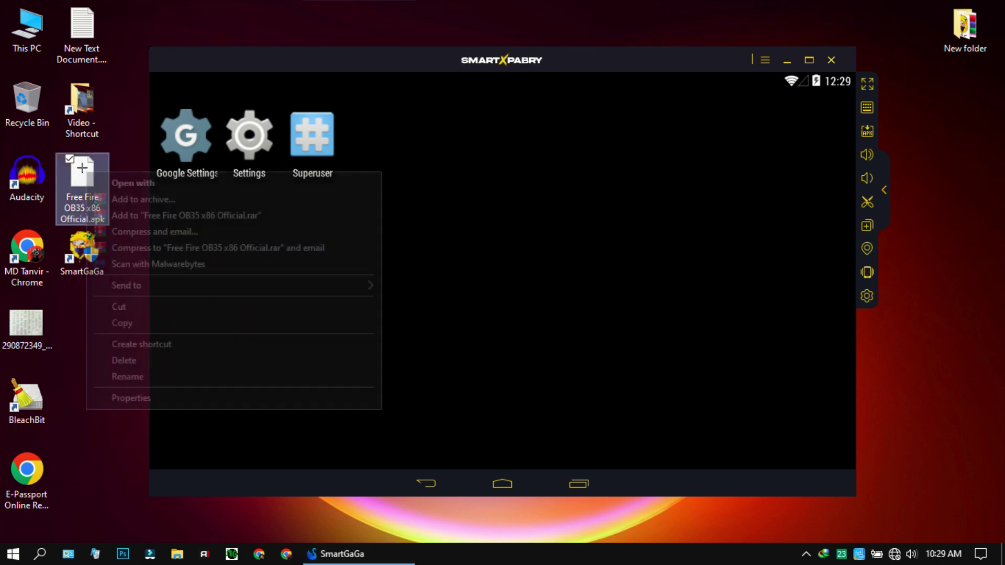
pyautogui.click(130, 398)
pyautogui.moveTo(179, 318); pyautogui.dragTo(160, 343)
pyautogui.click(346, 172)
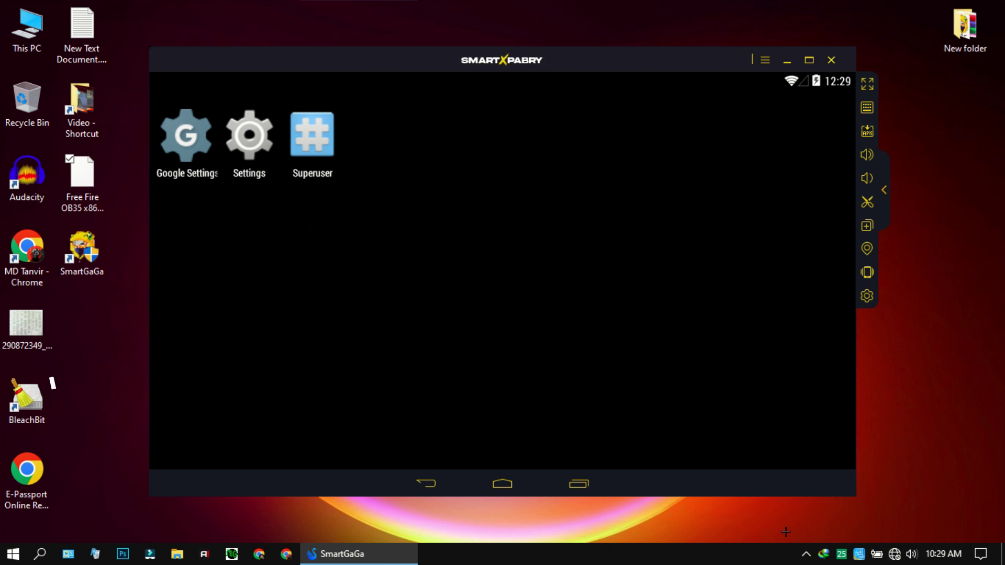
pyautogui.rightClick(445, 13)
pyautogui.click(490, 61)
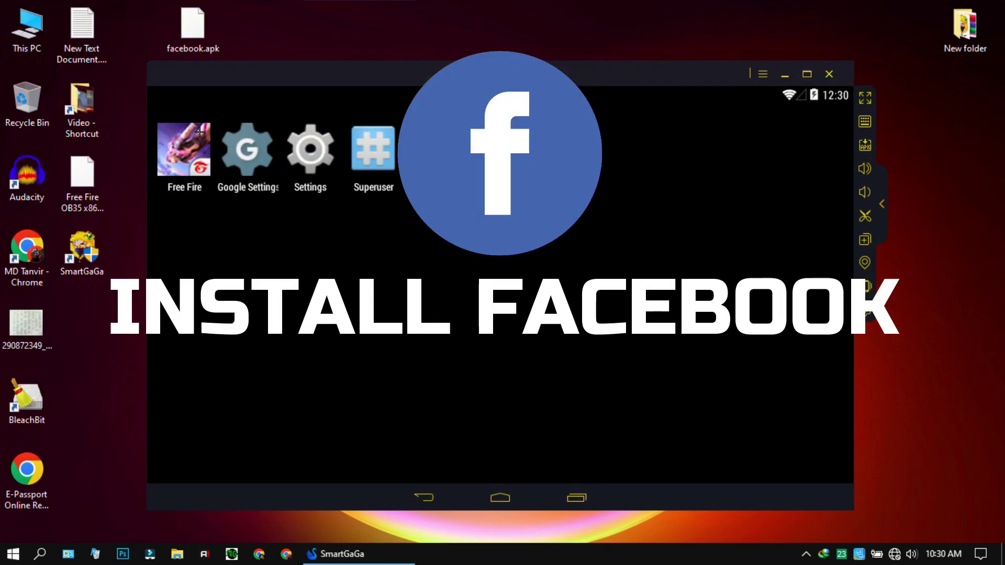
# Step: Check the properties of facebook.apk on the desktop and install it in the emulator
pyautogui.rightClick(201, 25)
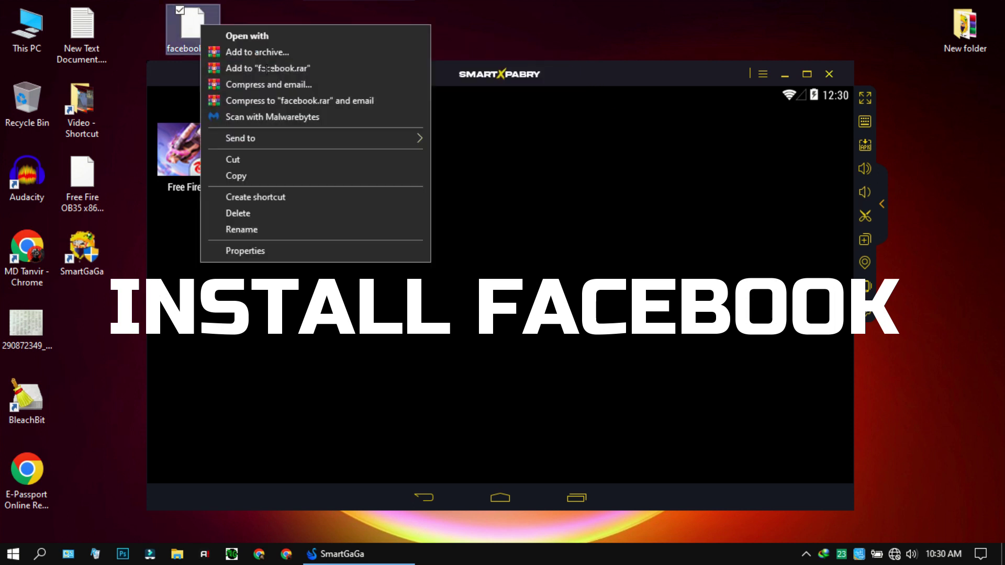
pyautogui.click(257, 249)
pyautogui.moveTo(344, 94); pyautogui.dragTo(277, 76)
pyautogui.click(460, 34)
pyautogui.moveTo(201, 33); pyautogui.dragTo(346, 237)
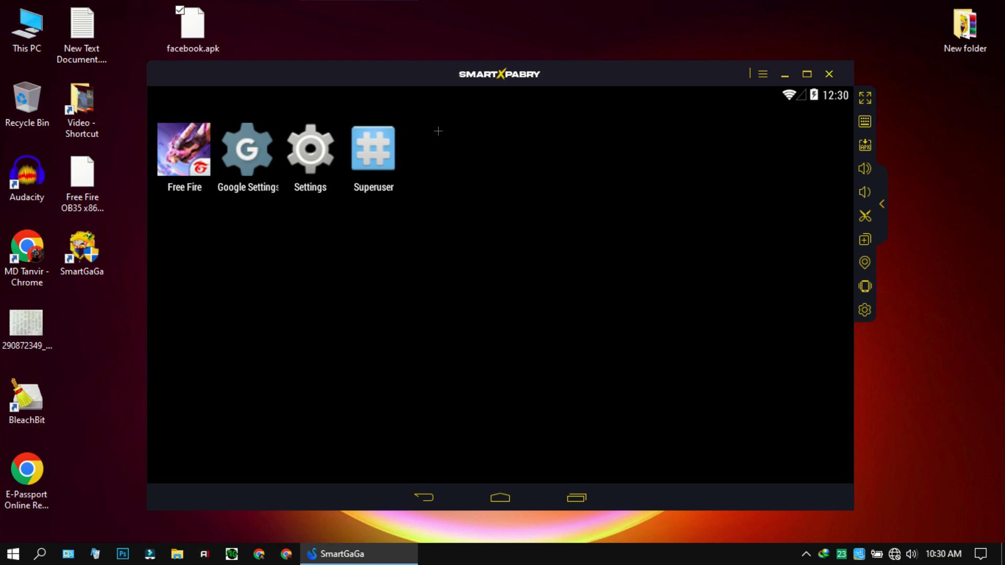
# Step: Launch the Facebook app in the emulator and dismiss it from the recent apps
pyautogui.moveTo(486, 74)
pyautogui.mouseDown()
pyautogui.moveTo(464, 74)
pyautogui.moveTo(479, 68)
pyautogui.mouseUp()
pyautogui.rightClick(485, 19)
pyautogui.moveTo(527, 50)
pyautogui.click(481, 55)
pyautogui.click(161, 140)
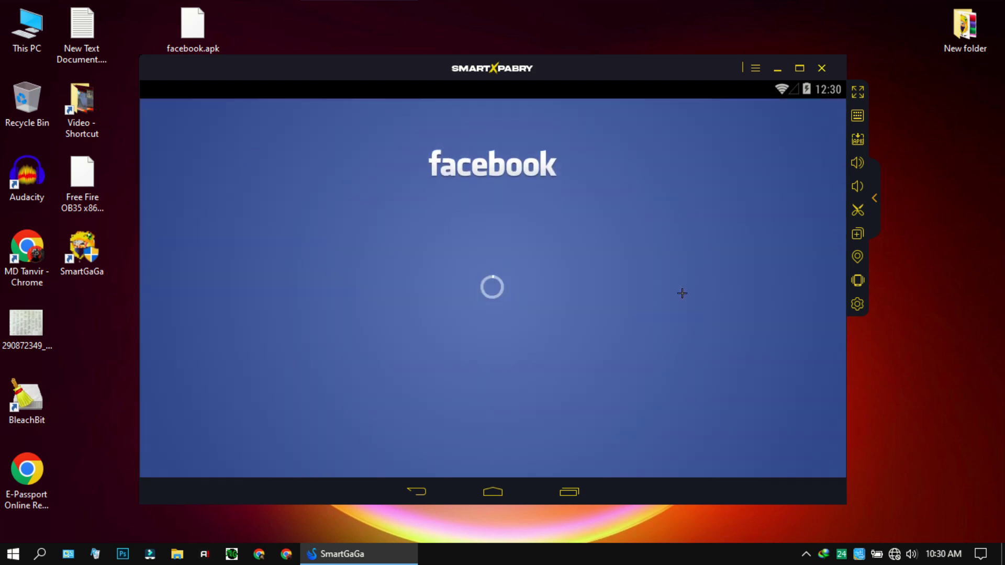
pyautogui.rightClick(960, 228)
pyautogui.click(929, 273)
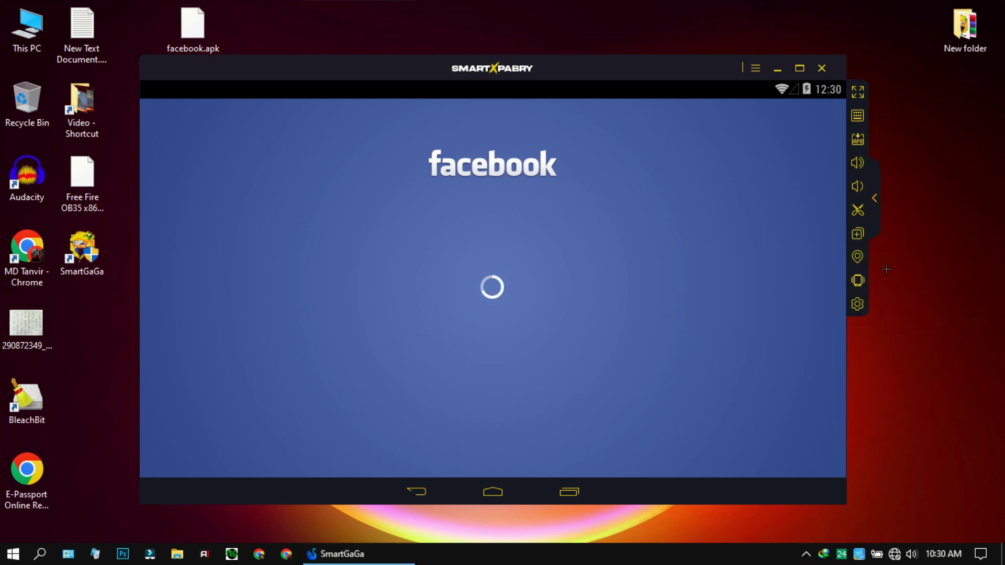
pyautogui.click(574, 490)
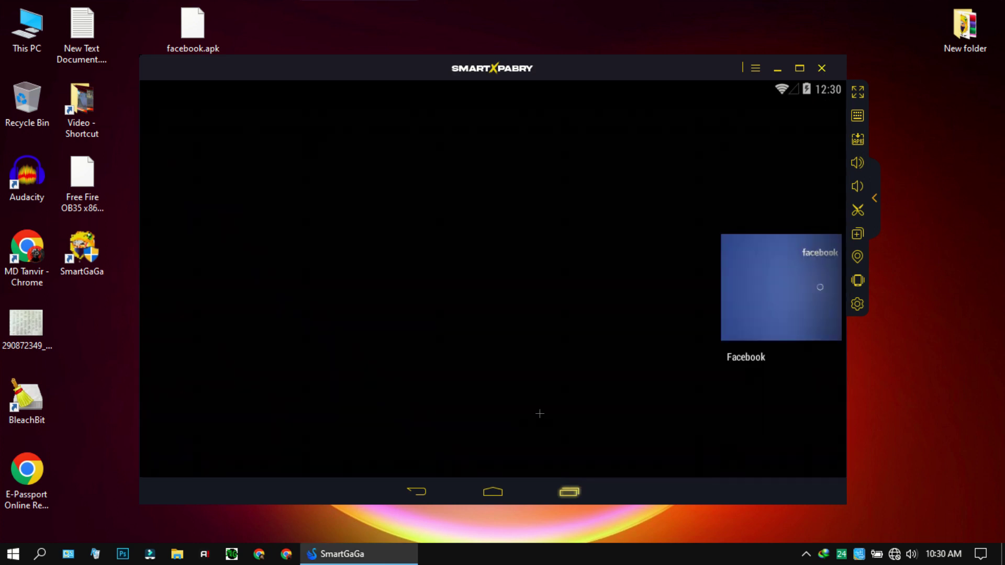
pyautogui.moveTo(750, 282); pyautogui.dragTo(753, 171)
# Step: Launch Free Fire in the emulator and collapse the emulator's side toolbar
pyautogui.click(244, 150)
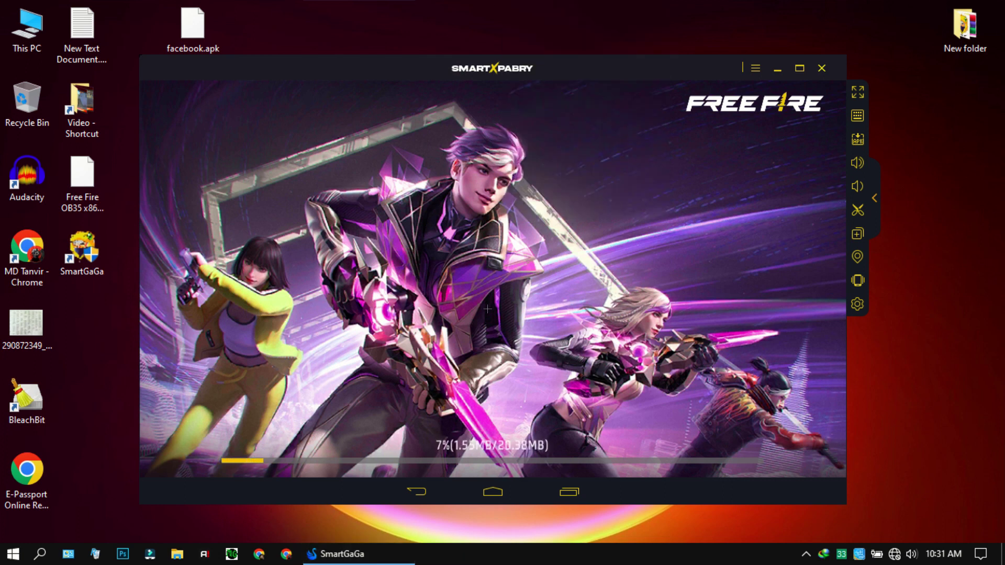
pyautogui.click(875, 198)
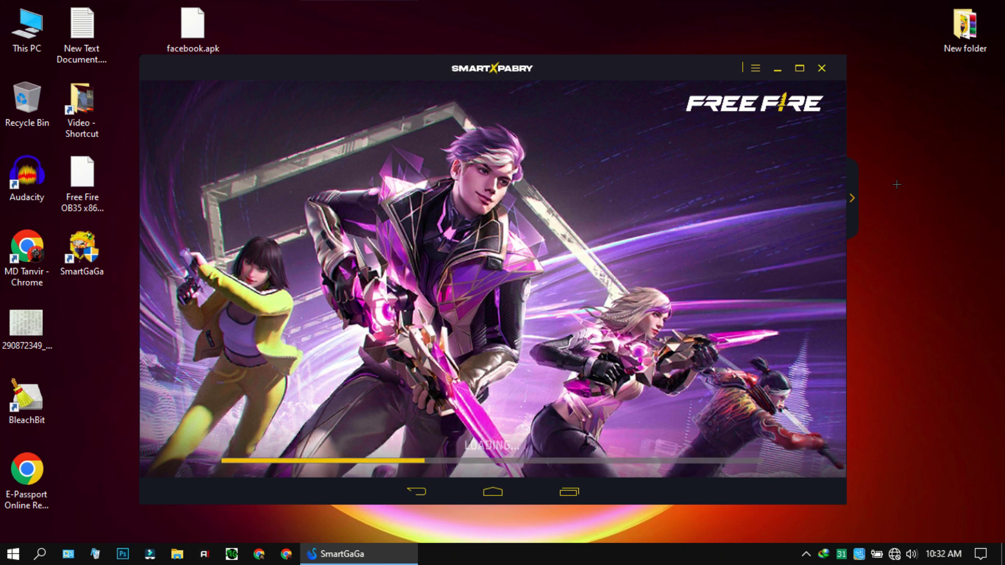
pyautogui.rightClick(910, 140)
pyautogui.moveTo(910, 168)
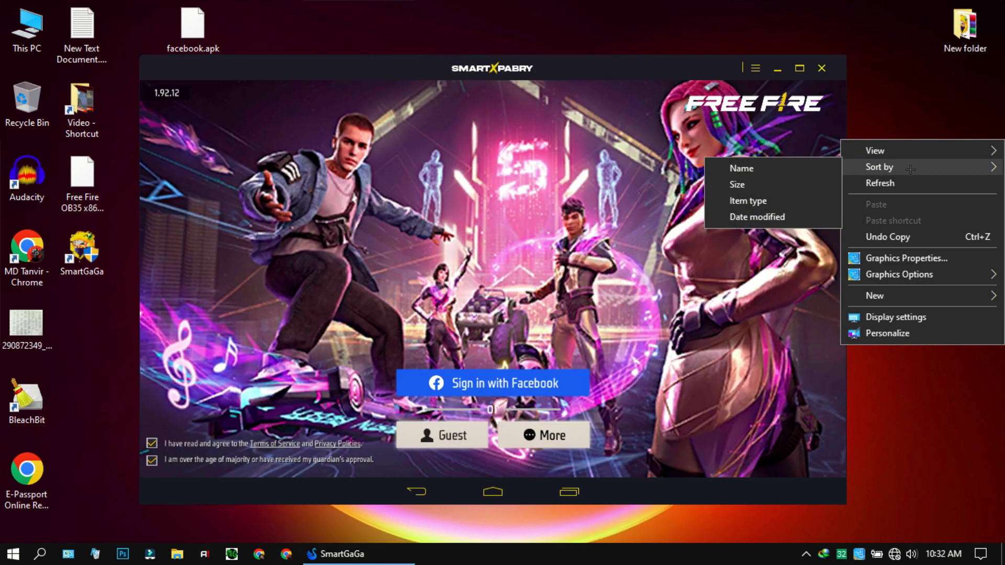
# Step: Check Free Fire's additional sign-in options, and sign in with Facebook to enter the game lobby
pyautogui.click(573, 436)
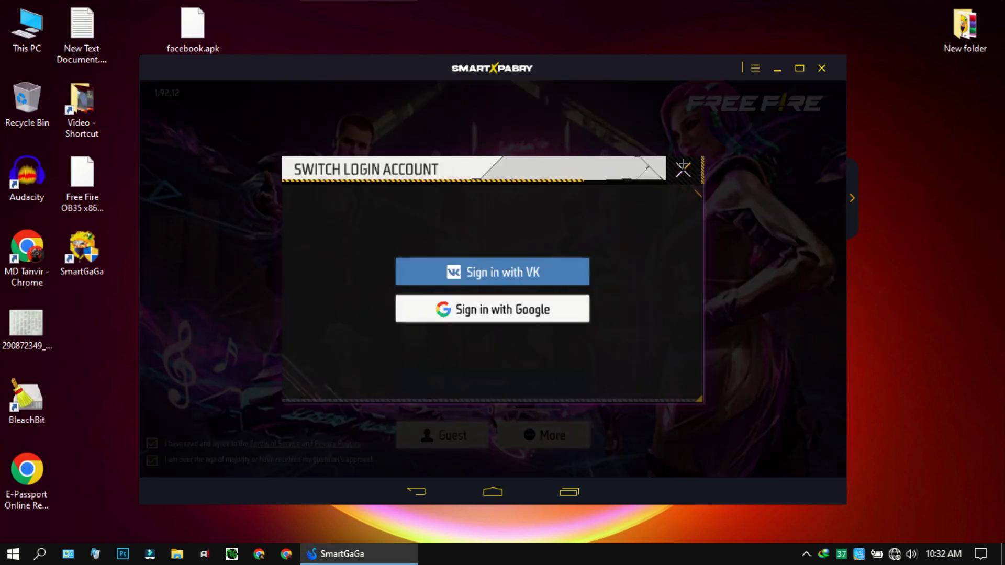
pyautogui.click(683, 168)
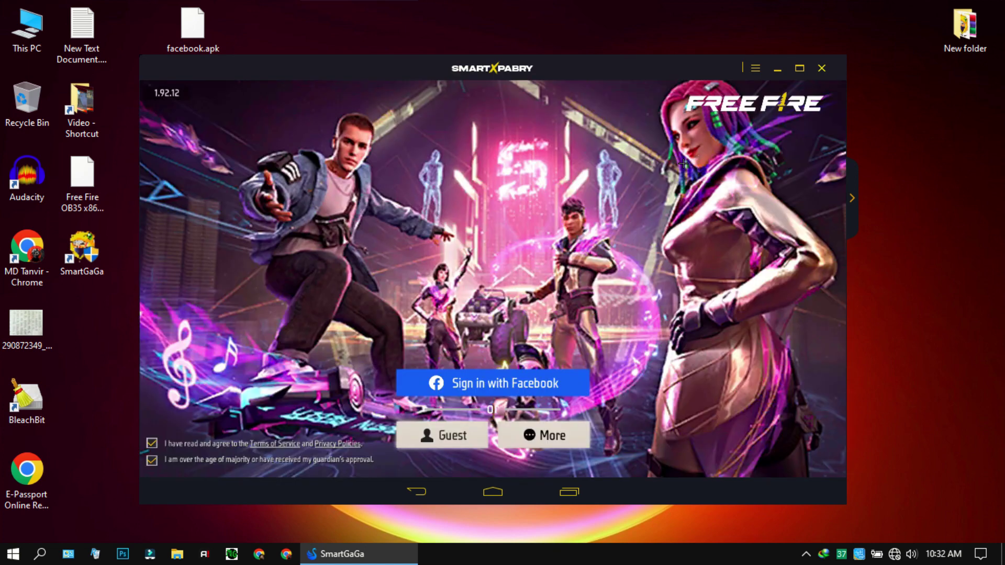
pyautogui.click(472, 384)
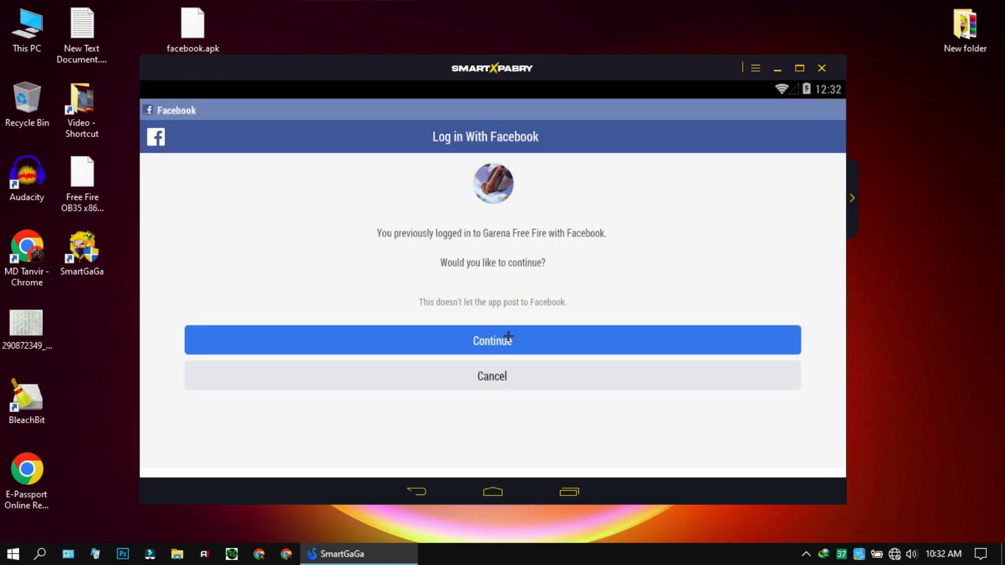
pyautogui.click(506, 338)
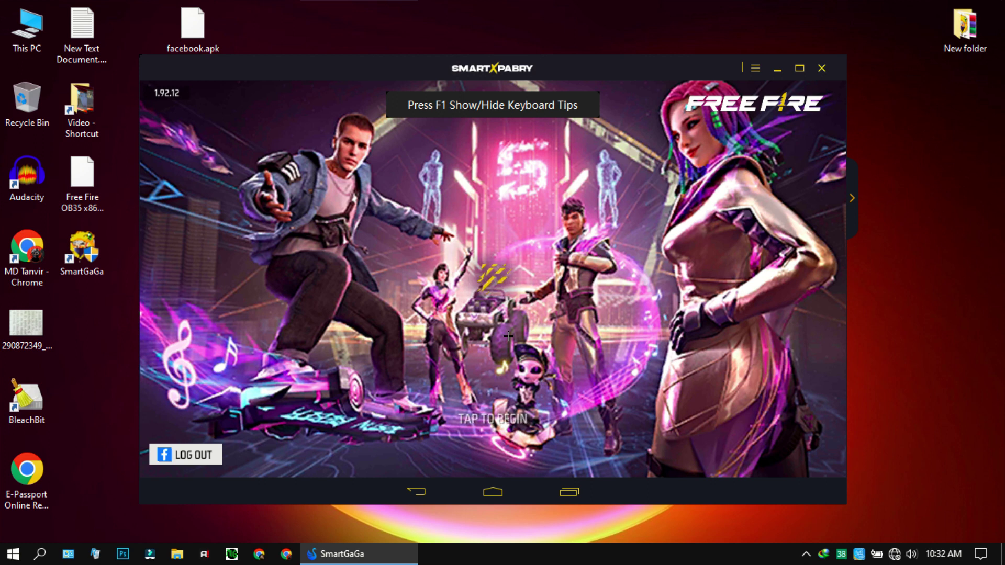
pyautogui.click(508, 336)
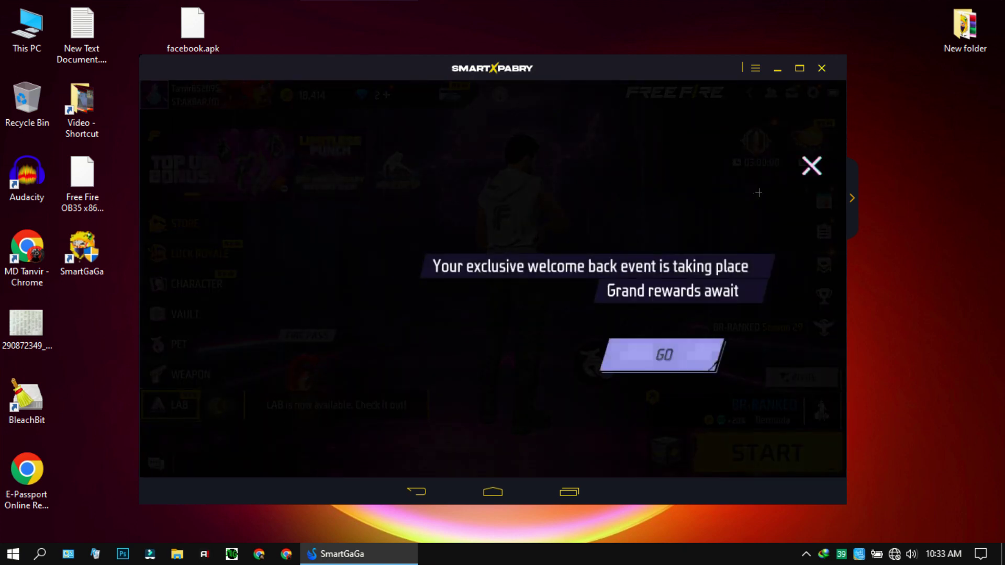
# Step: Dismiss the event and reward pop-ups, and download the synced settings to this device in the Free Fire settings
pyautogui.click(811, 166)
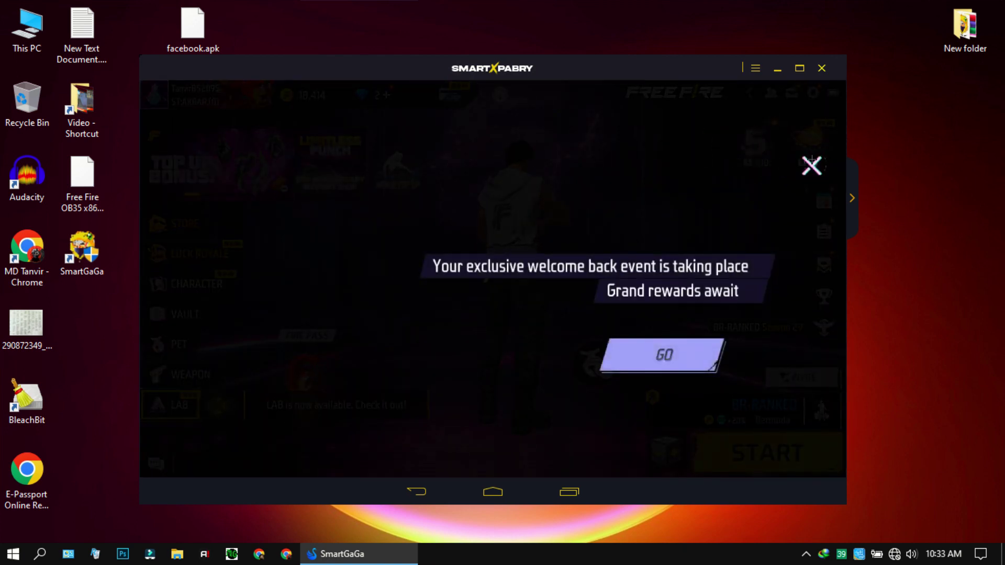
pyautogui.click(812, 93)
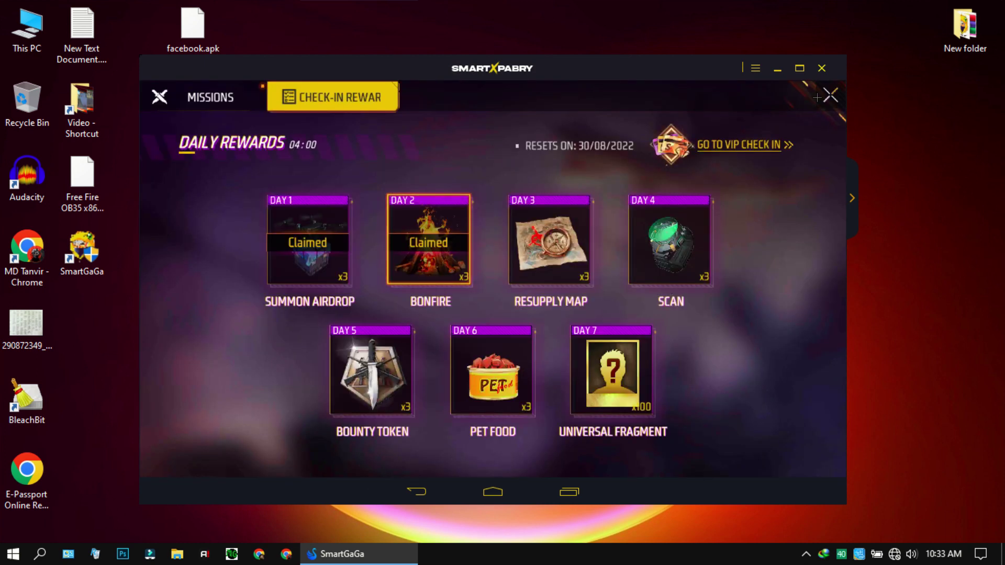
pyautogui.press('Escape')
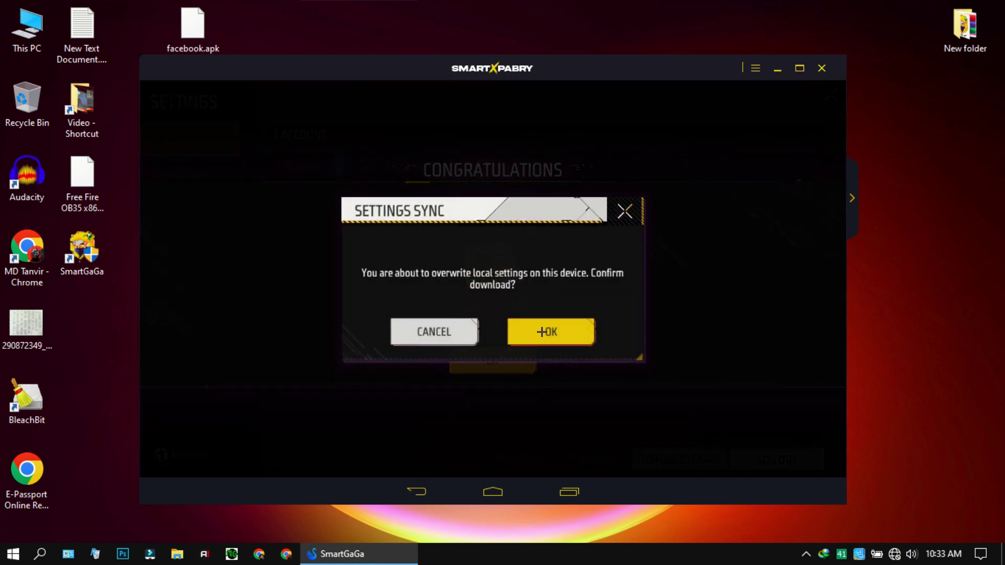
pyautogui.click(539, 332)
pyautogui.click(492, 359)
# Step: Look through the Display, Sound, Auto Pickup, Sensitivity and Controls pages of the Free Fire settings
pyautogui.click(173, 282)
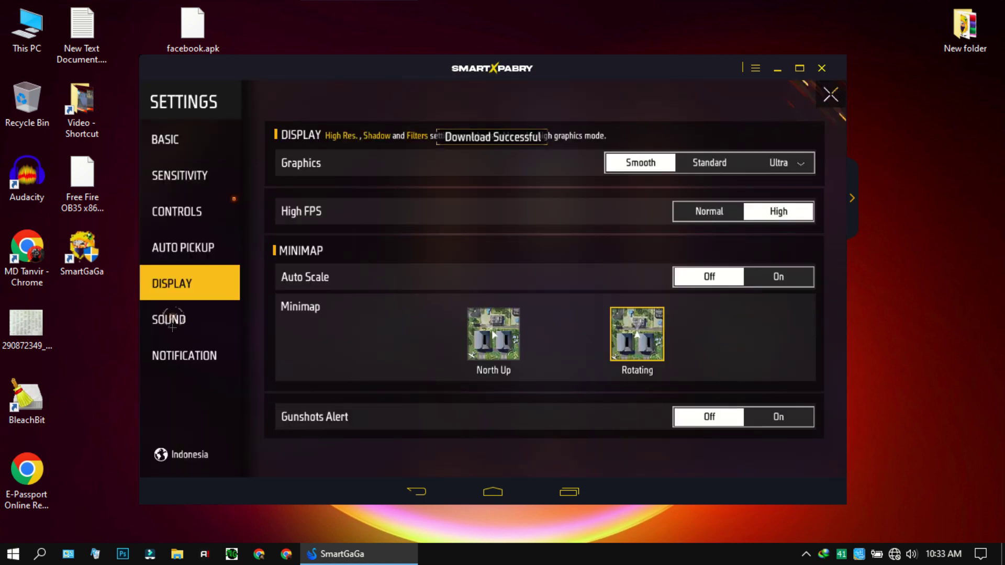
pyautogui.click(170, 320)
pyautogui.click(184, 247)
pyautogui.click(178, 175)
pyautogui.click(172, 284)
pyautogui.click(176, 211)
# Step: Switch the custom control layout to Preset 1 and close the game settings
pyautogui.click(742, 463)
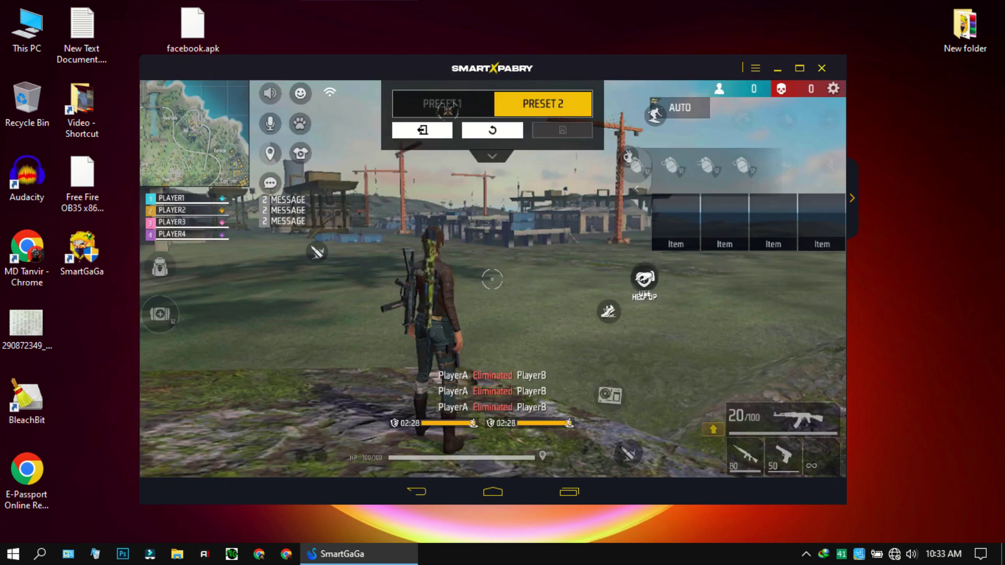
pyautogui.click(444, 107)
pyautogui.click(417, 126)
pyautogui.click(830, 93)
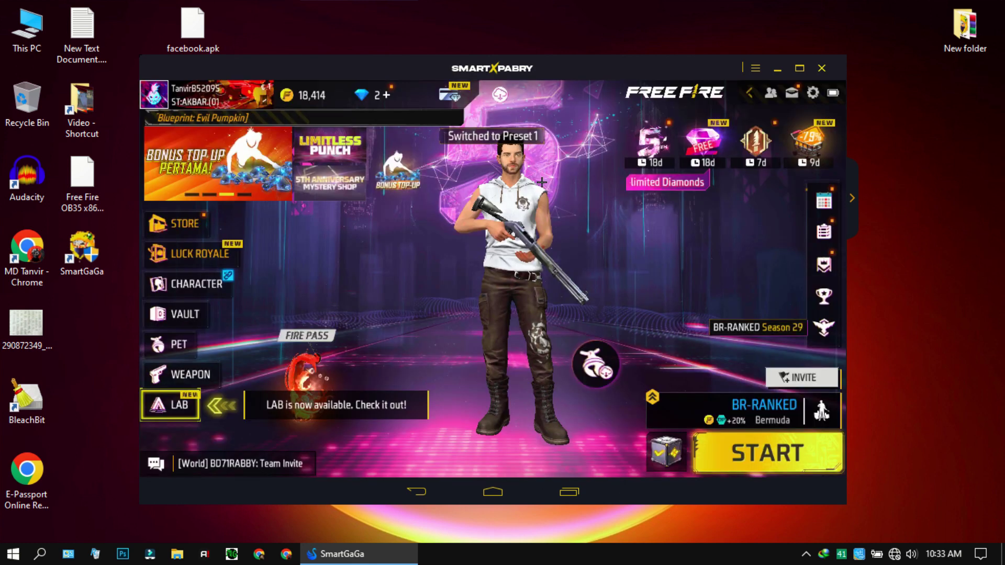
# Step: Start the Training Grounds download from the Modes category of the Download Center and close it
pyautogui.click(500, 92)
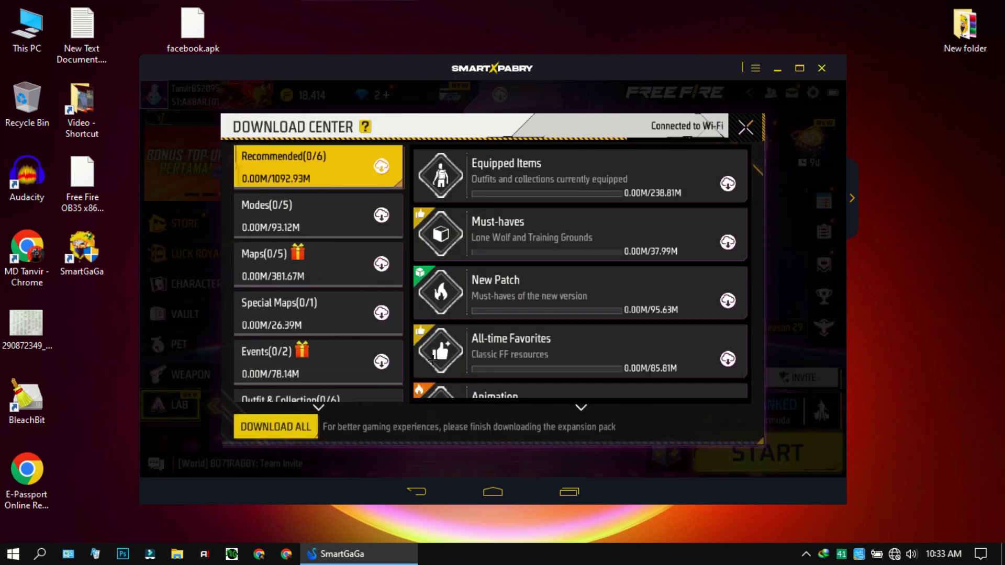
pyautogui.click(305, 209)
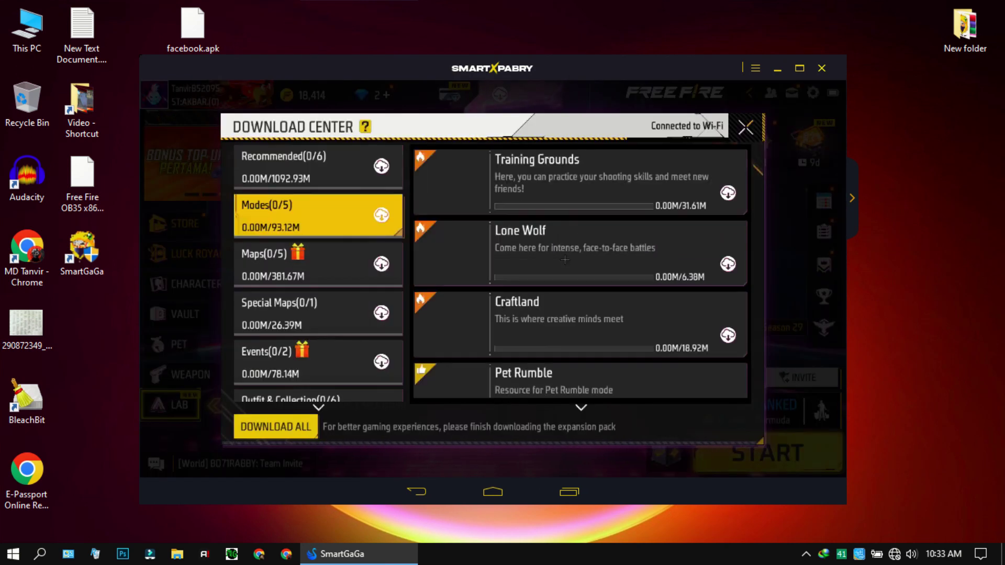
pyautogui.click(729, 193)
pyautogui.click(744, 127)
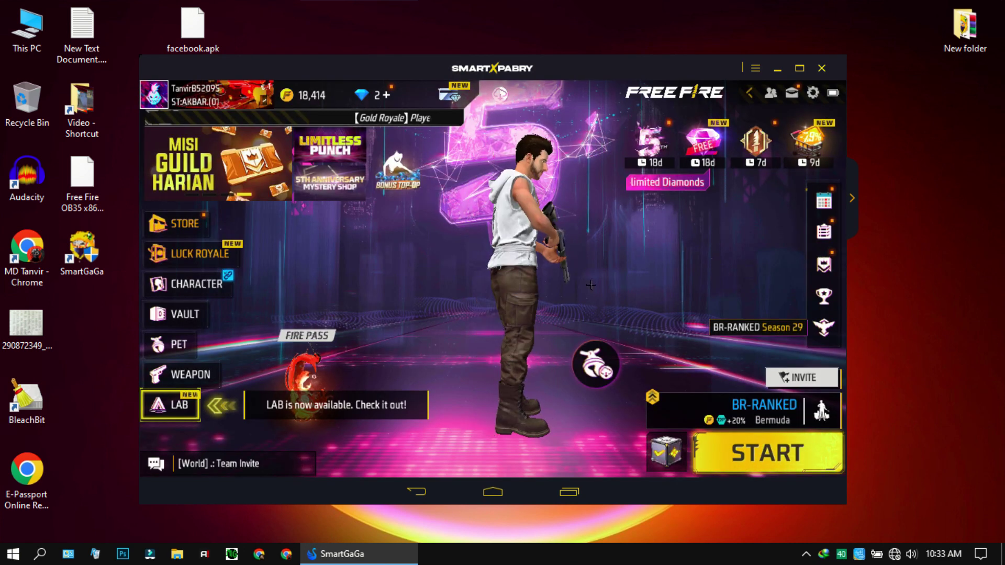
pyautogui.click(796, 374)
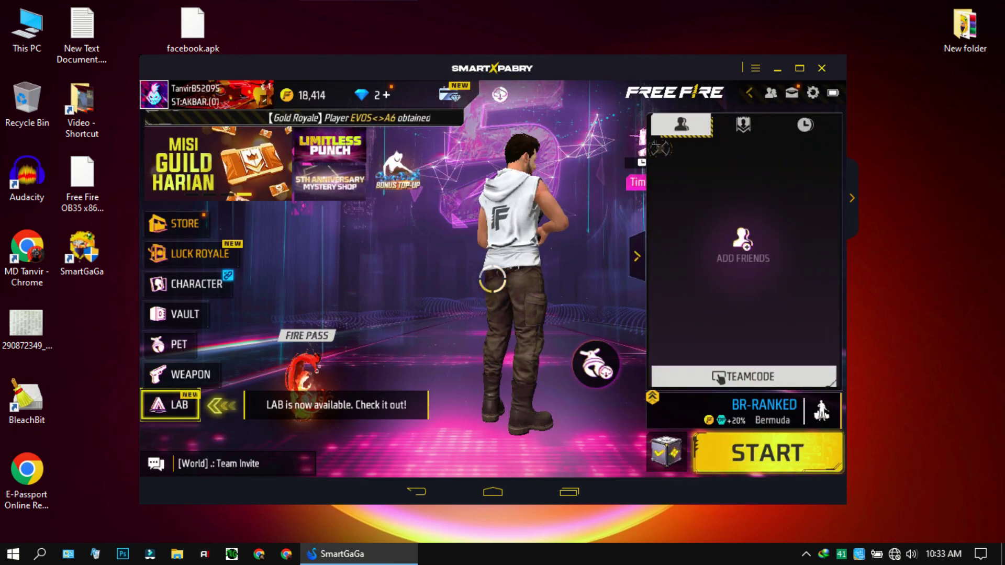
pyautogui.click(639, 255)
# Step: In the emulator's key mapping, set the Shoot view control's XAxisSensitivity to 1.000000 and YAxisSensitivity to 3.000000, and save the mapping
pyautogui.click(852, 197)
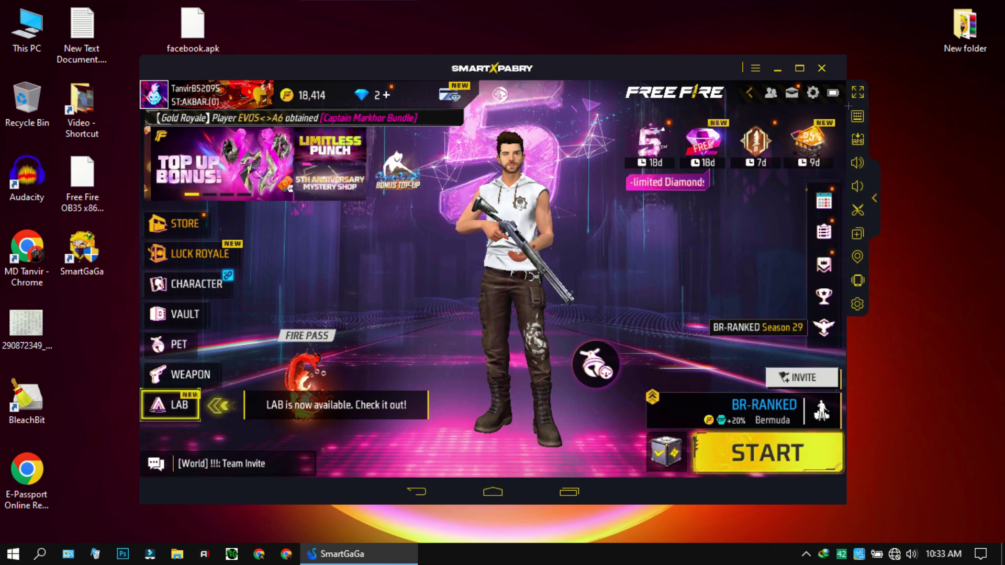
pyautogui.click(856, 92)
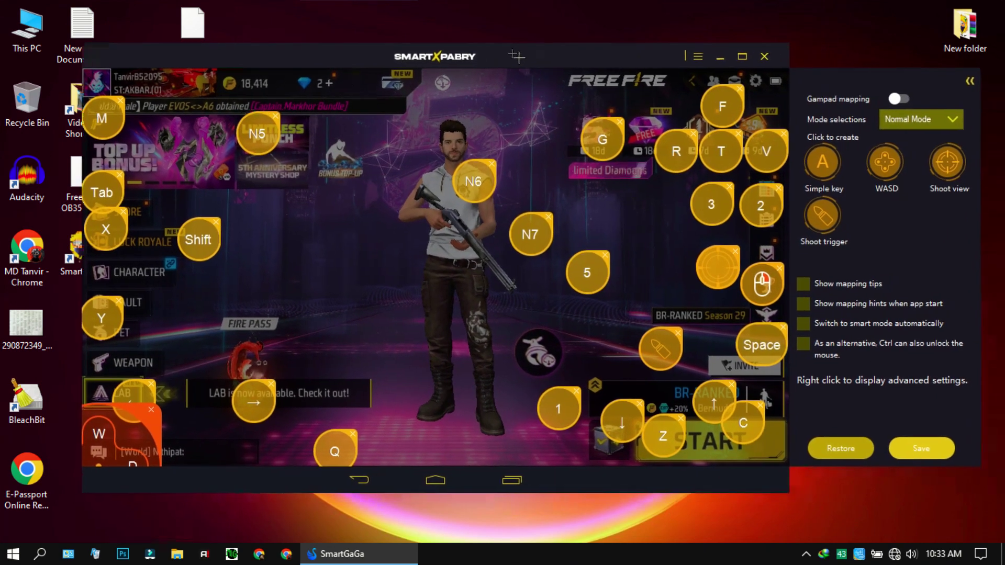
pyautogui.rightClick(712, 266)
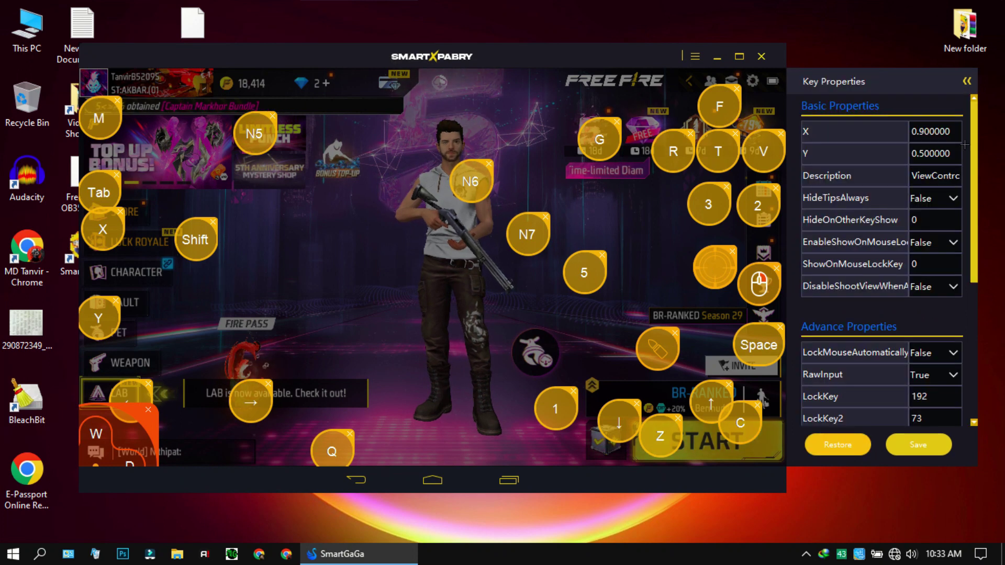
pyautogui.scroll(-5, 954, 261)
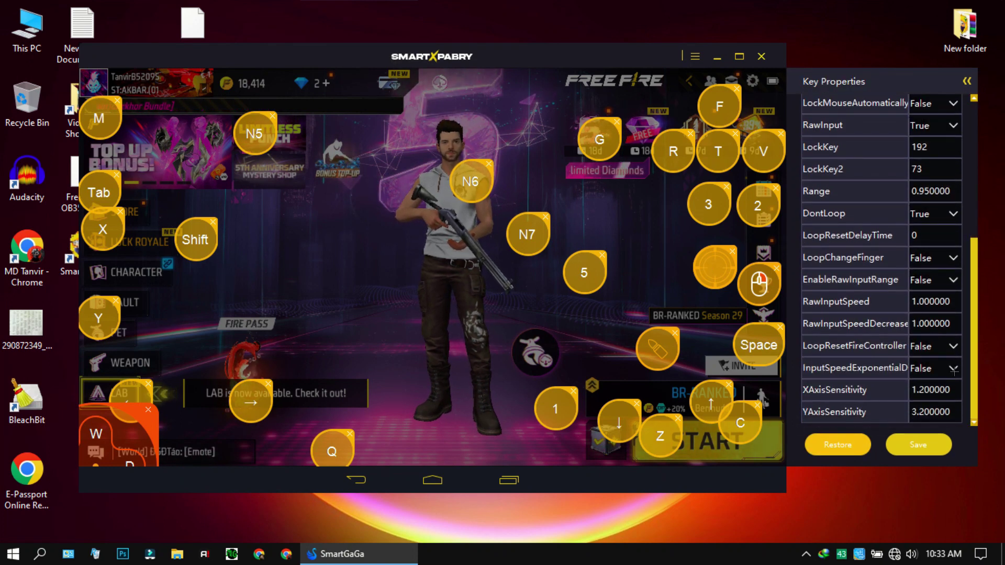
pyautogui.click(922, 389)
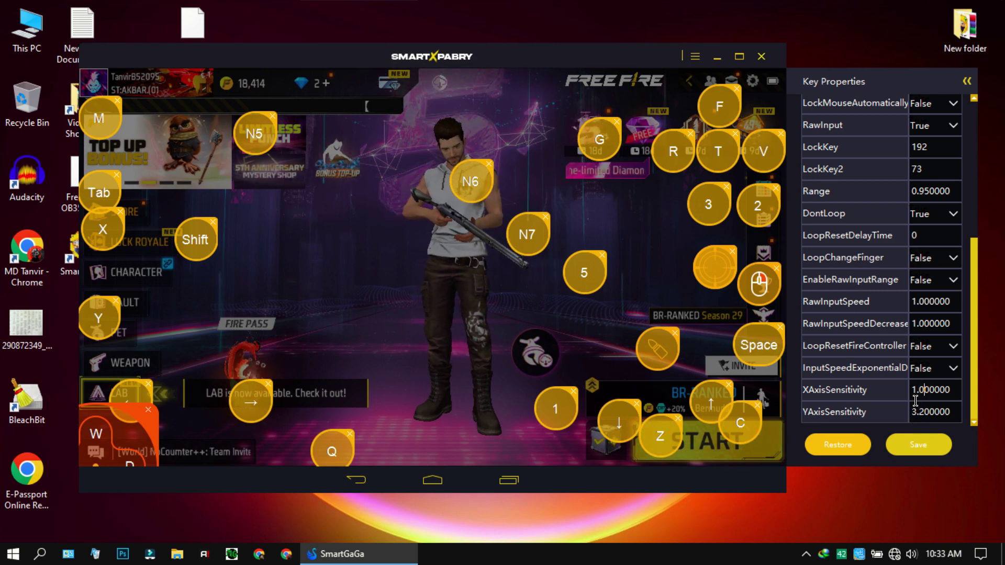
pyautogui.press('BackSpace')
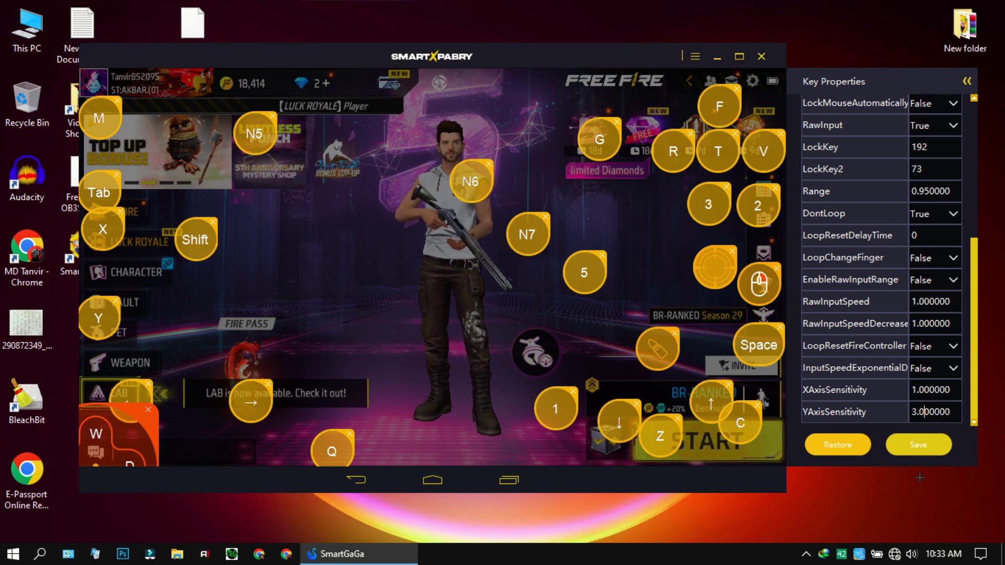
pyautogui.click(917, 450)
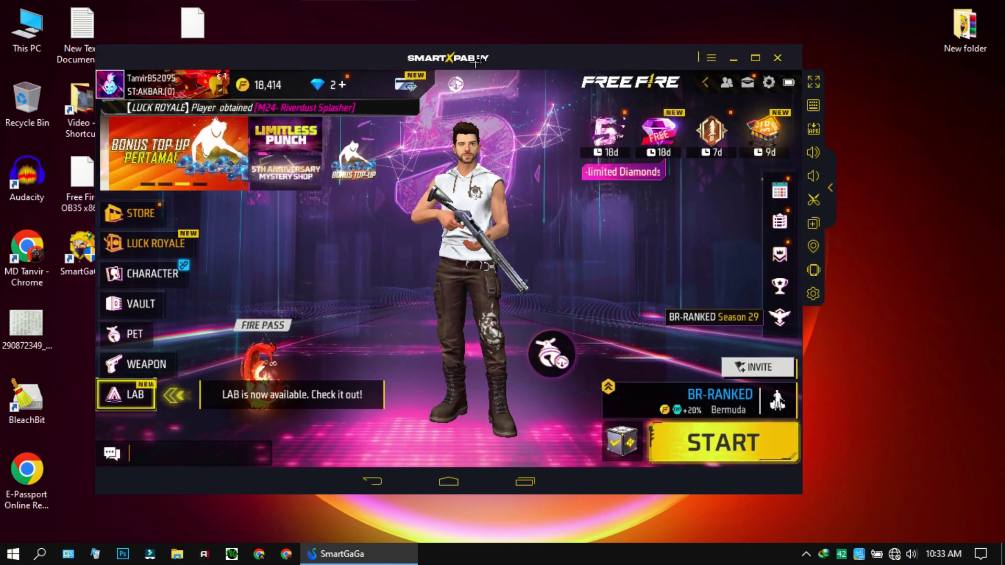